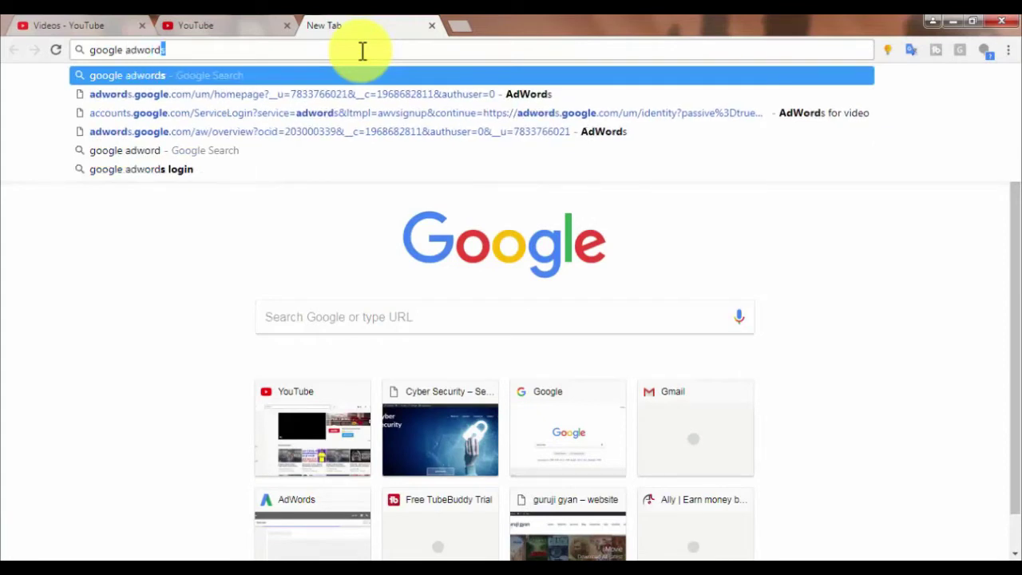
# Search Google for "google adwords" and open the sponsored official Google AdWords sign-up site
pyautogui.write('s')
pyautogui.press('Return')
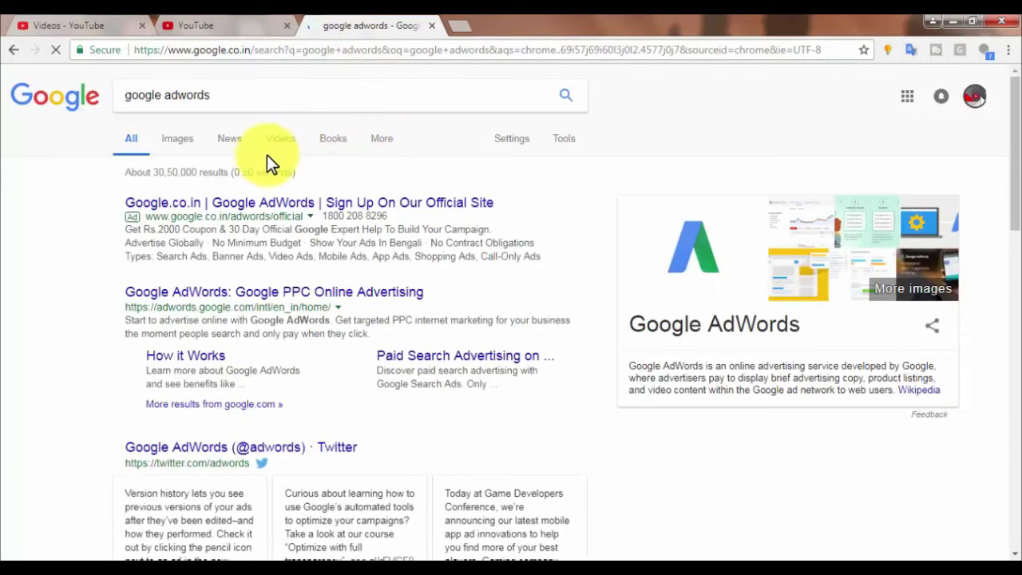
pyautogui.moveTo(226, 95); pyautogui.dragTo(114, 95)
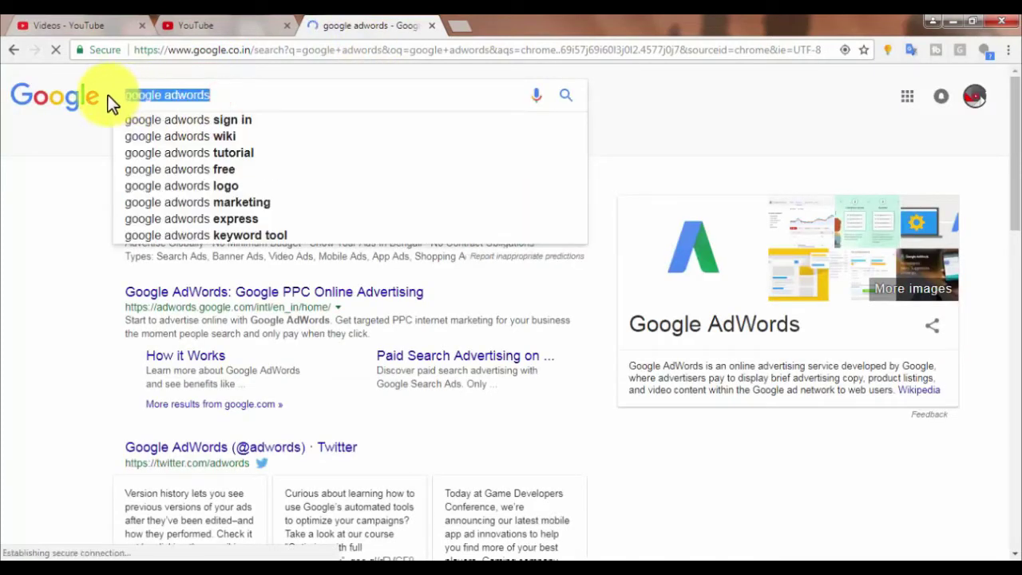
pyautogui.click(35, 292)
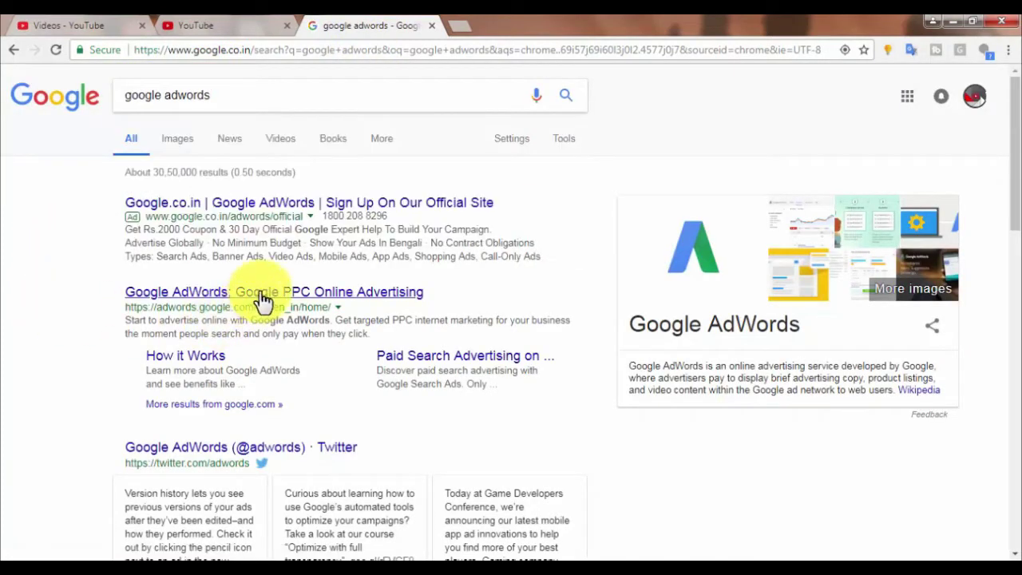
pyautogui.click(263, 204)
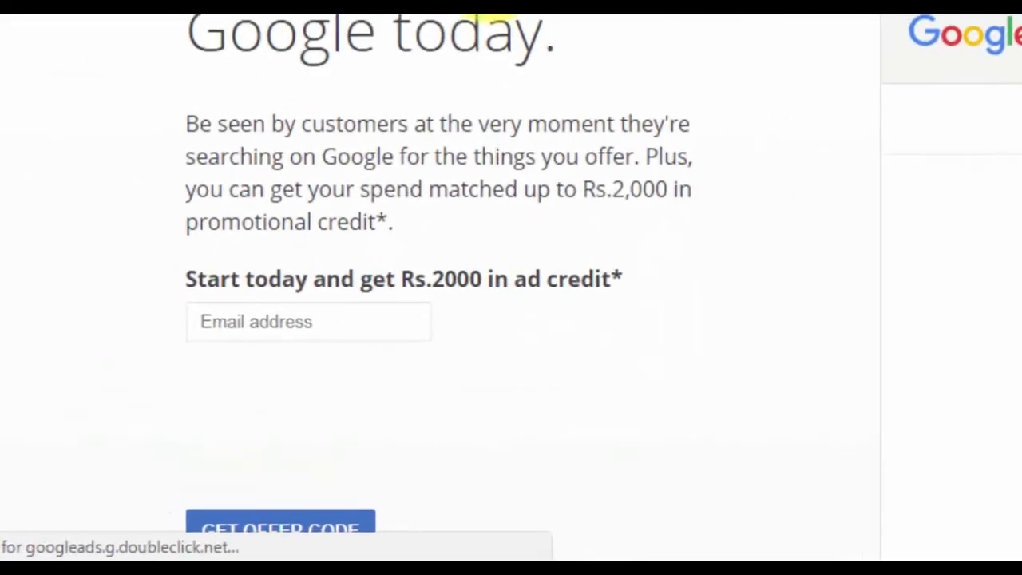
# Examine the AdWords landing page's promotional ad credit offer, including the e-mail field and offer code form
pyautogui.scroll(-2, 408, 149)
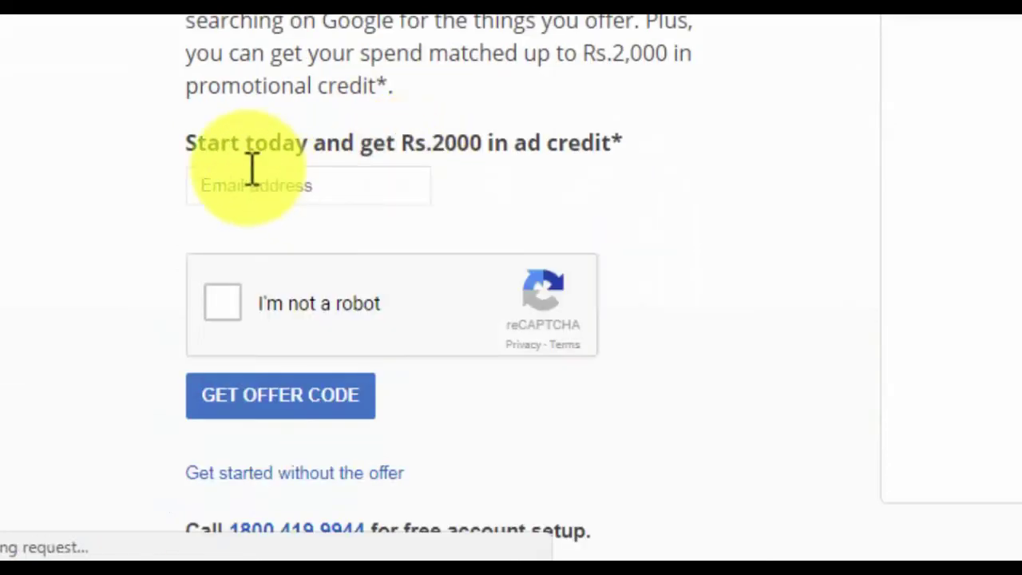
pyautogui.moveTo(186, 15); pyautogui.dragTo(418, 105)
pyautogui.moveTo(591, 145); pyautogui.dragTo(599, 179)
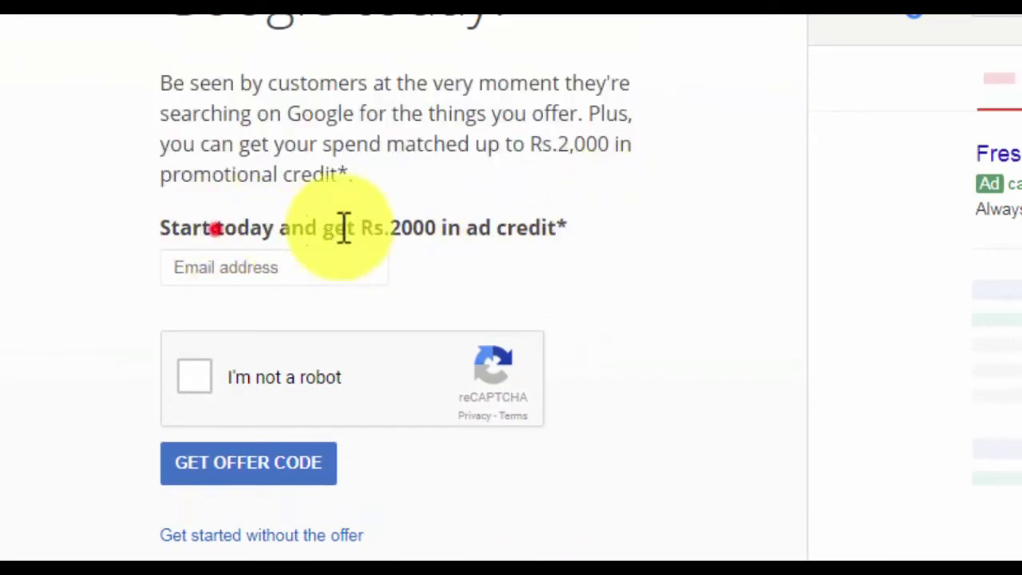
pyautogui.moveTo(216, 229); pyautogui.dragTo(541, 223)
pyautogui.click(584, 208)
pyautogui.click(204, 276)
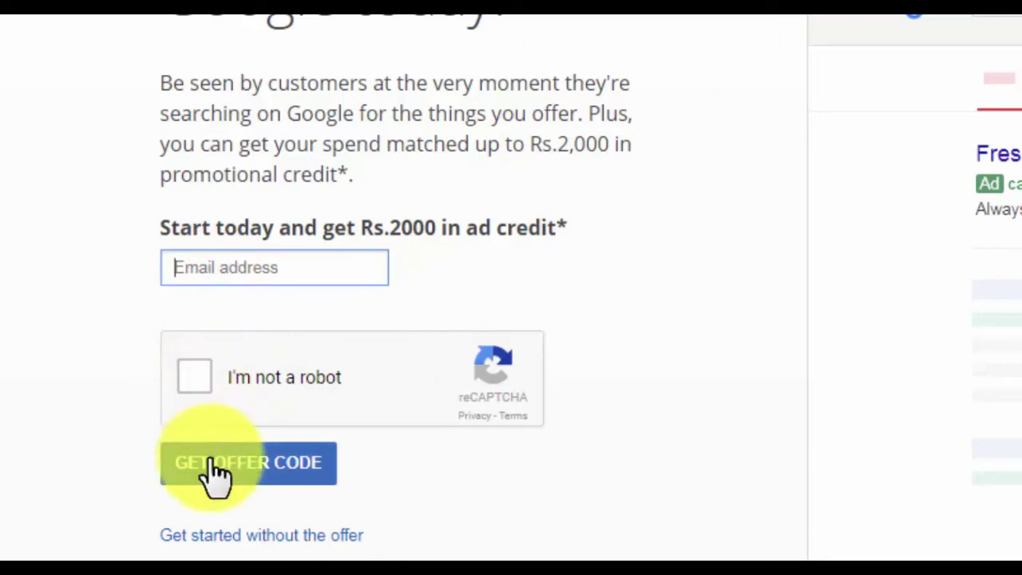
pyautogui.click(511, 291)
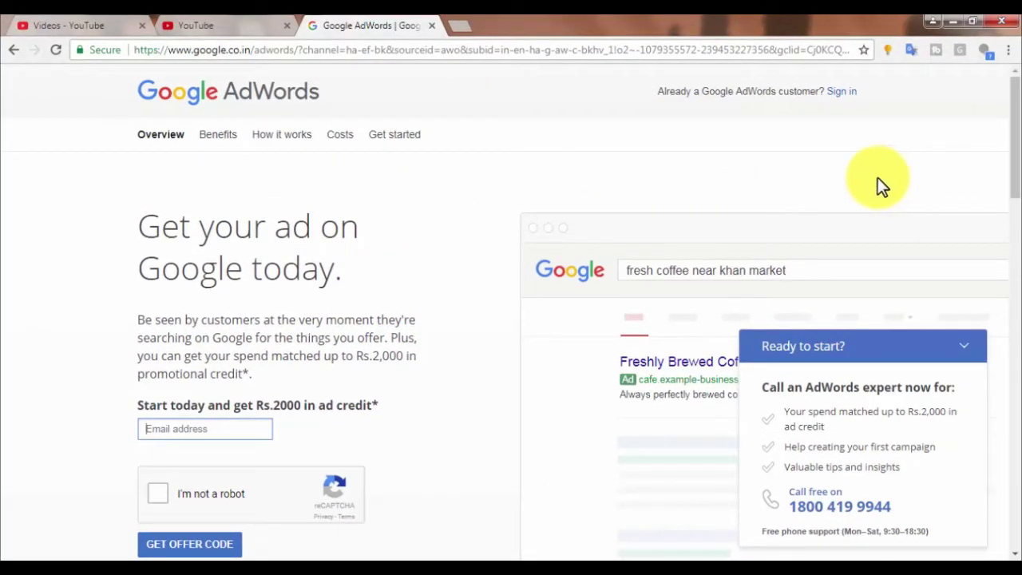
pyautogui.moveTo(194, 91); pyautogui.dragTo(382, 95)
pyautogui.click(405, 94)
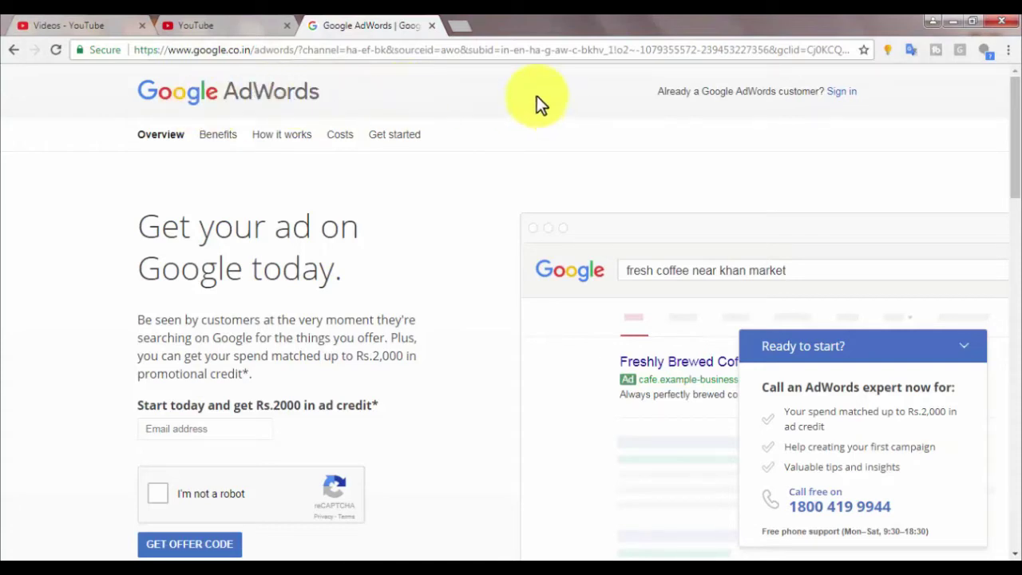
# Start promoting the video in YouTube and change the budget type to Daily budget
pyautogui.click(236, 29)
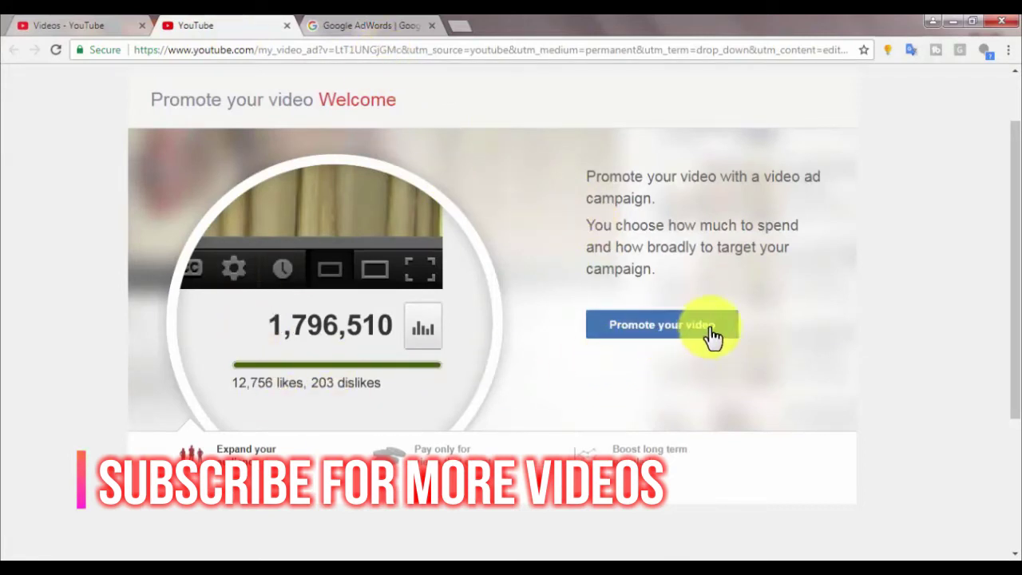
pyautogui.click(678, 335)
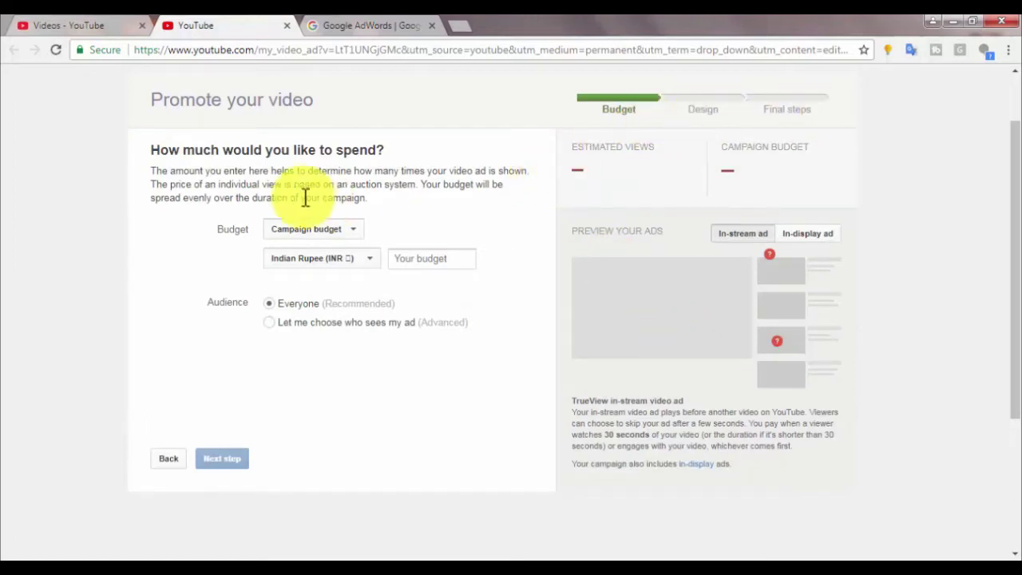
pyautogui.click(353, 228)
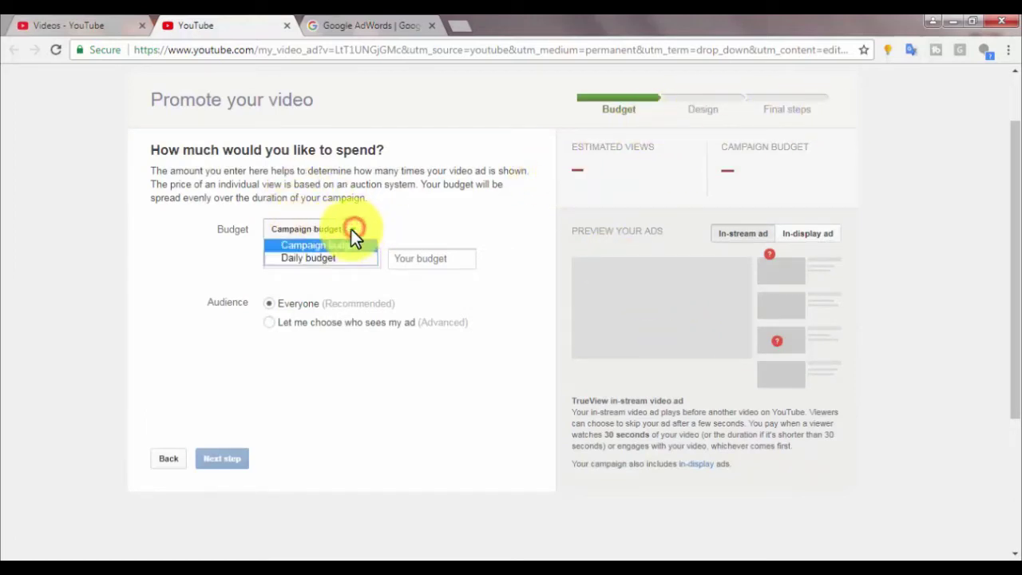
pyautogui.click(333, 257)
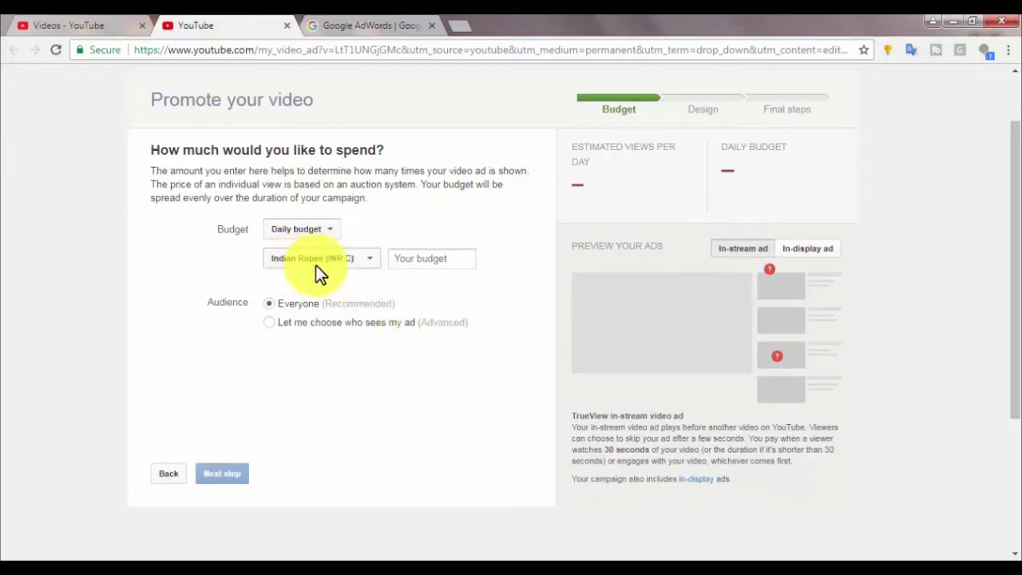
pyautogui.click(440, 259)
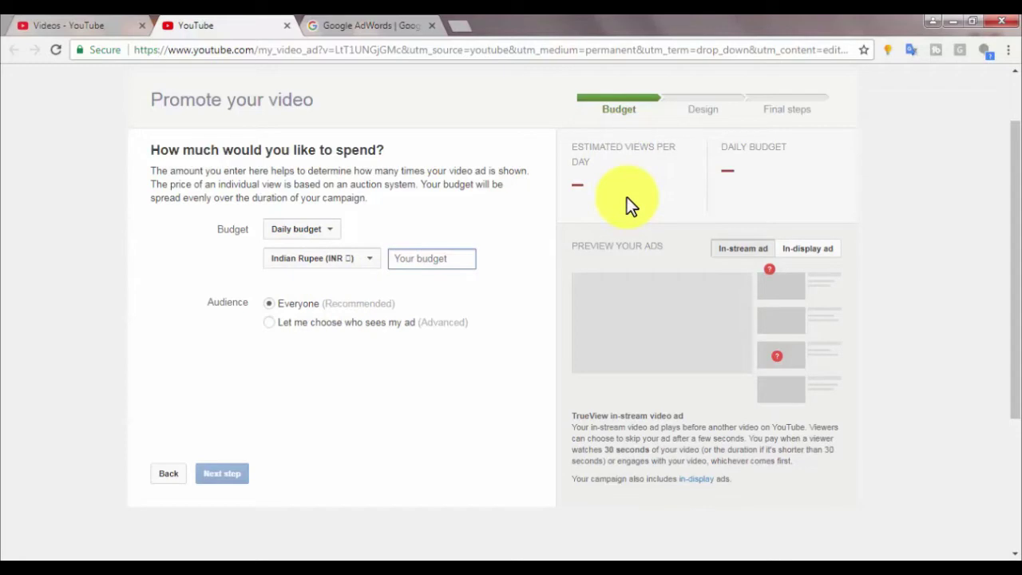
# Recheck the promotional credit offer on the AdWords page and set the video campaign's daily budget to 100 Indian rupees
pyautogui.click(368, 24)
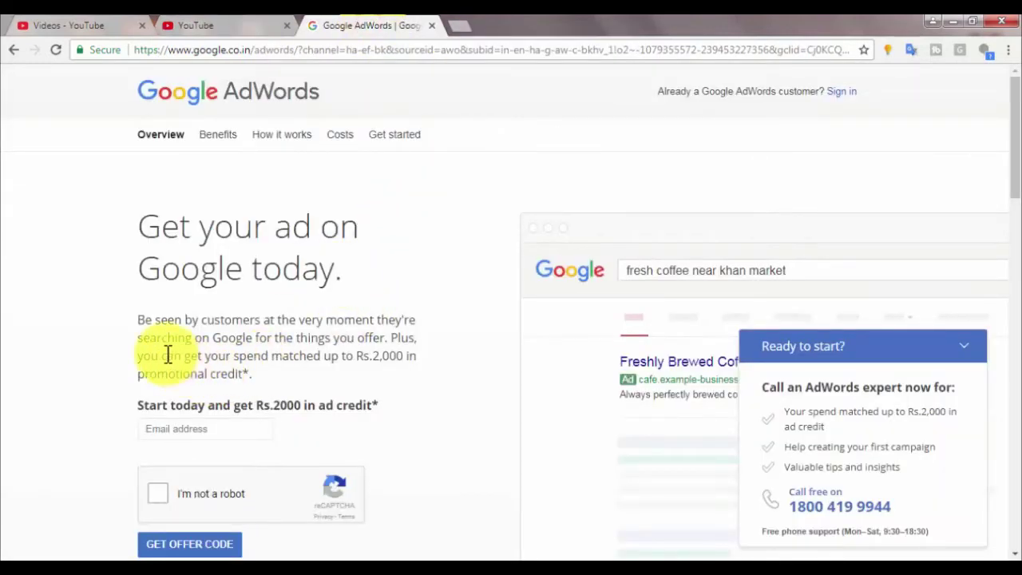
pyautogui.moveTo(369, 357); pyautogui.dragTo(417, 354)
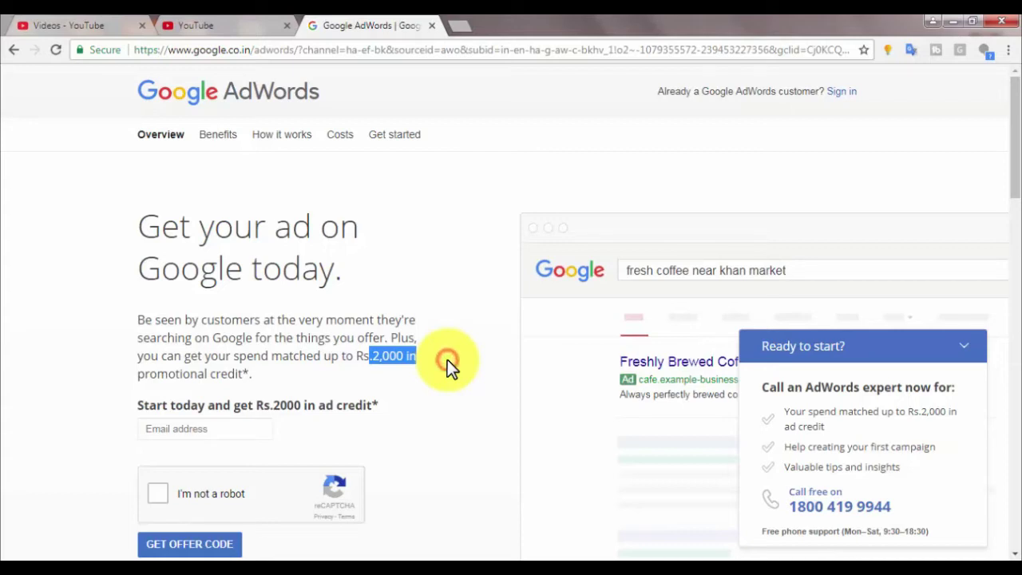
pyautogui.click(447, 365)
pyautogui.click(230, 24)
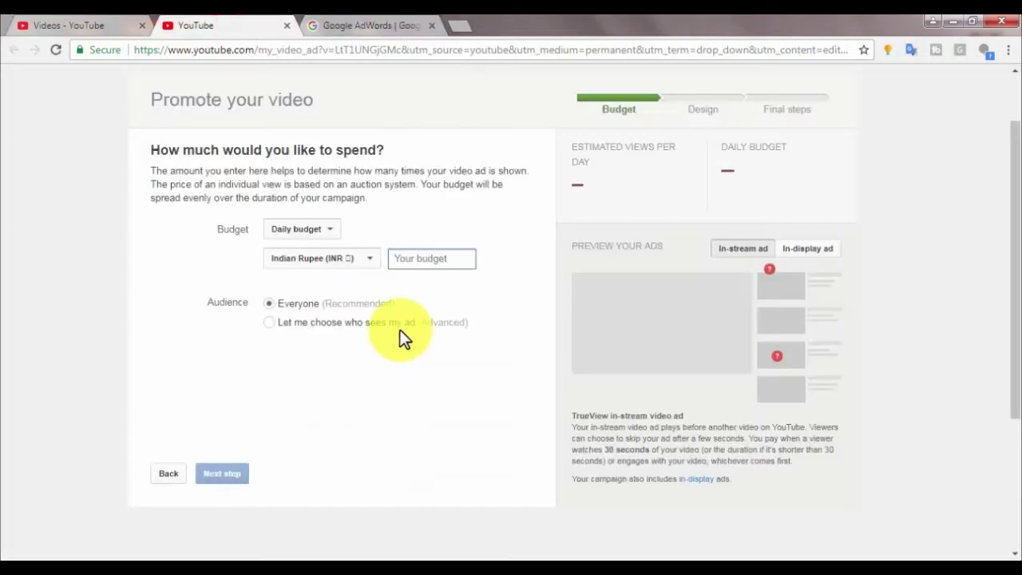
pyautogui.click(431, 261)
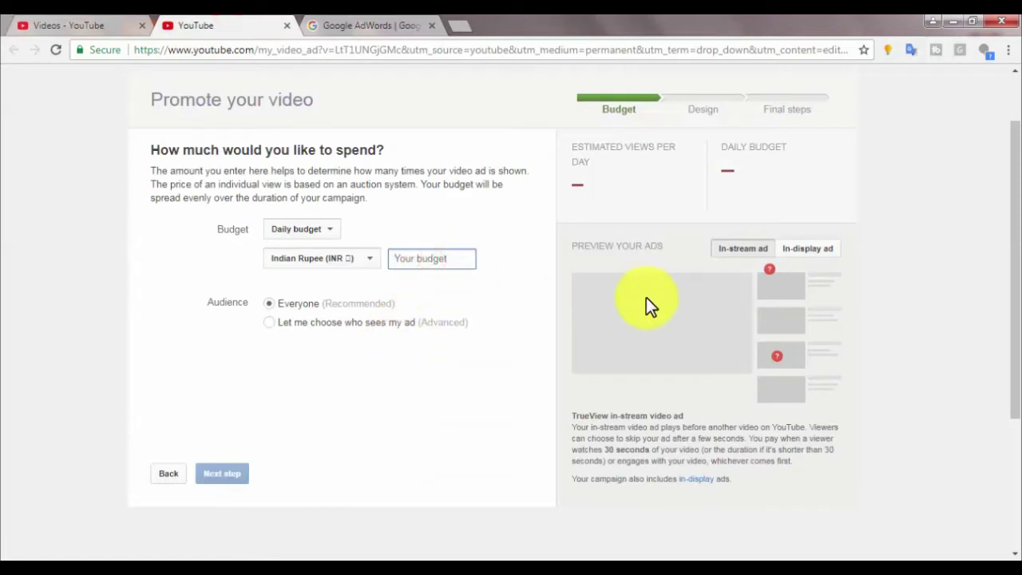
pyautogui.write('100')
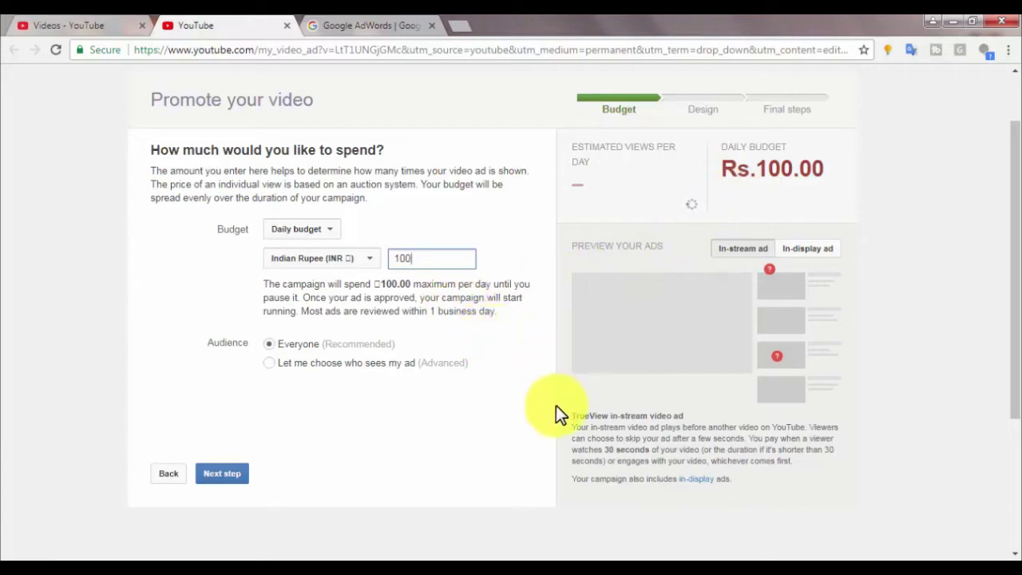
# Examine the estimated daily views and ad impressions for the entered daily budget
pyautogui.click(583, 208)
pyautogui.moveTo(584, 207); pyautogui.dragTo(659, 206)
pyautogui.click(683, 188)
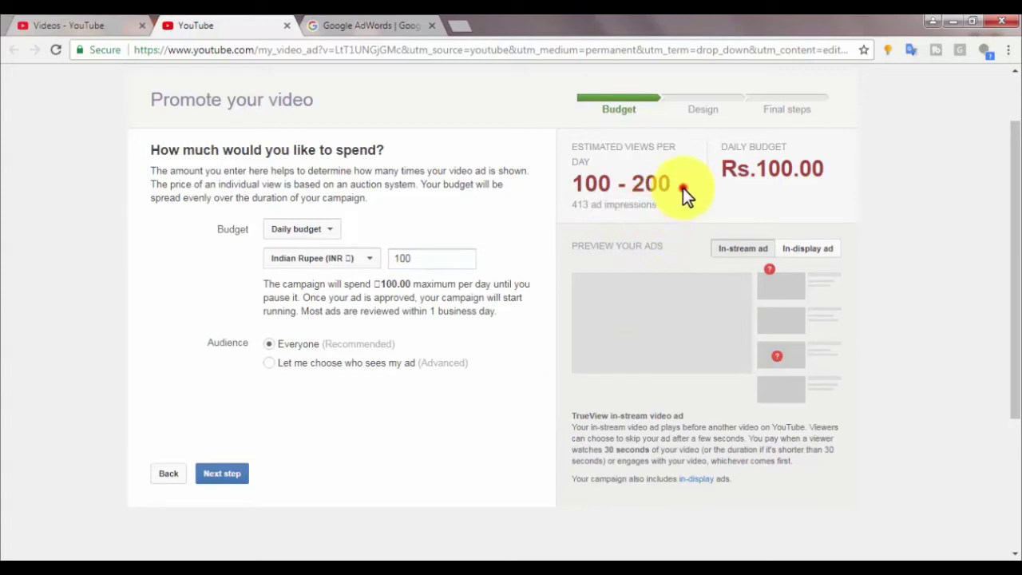
pyautogui.moveTo(572, 175); pyautogui.dragTo(676, 192)
pyautogui.click(688, 183)
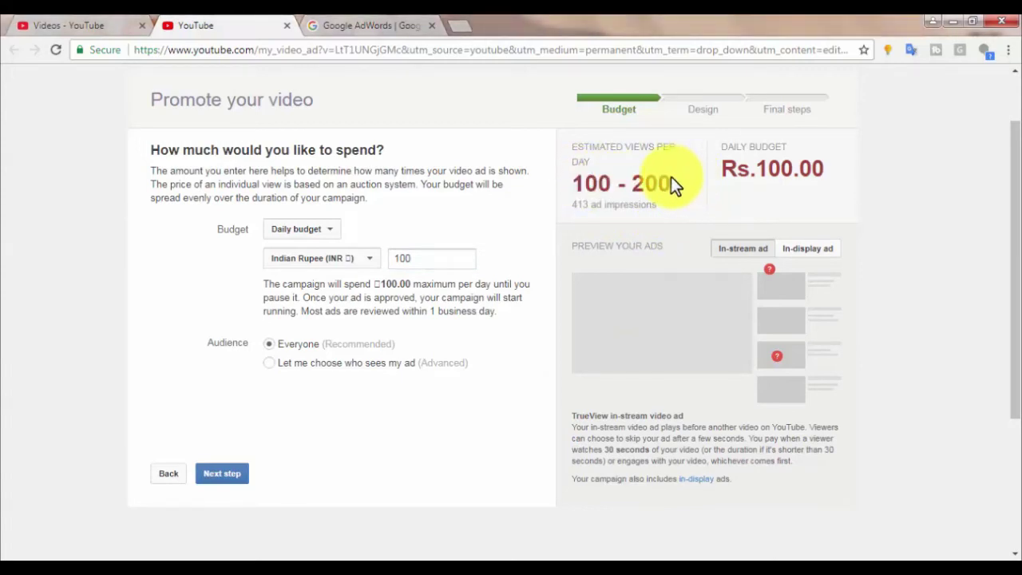
# Choose a custom ad audience with India as the location, and continue to the ad design
pyautogui.click(270, 362)
pyautogui.click(291, 399)
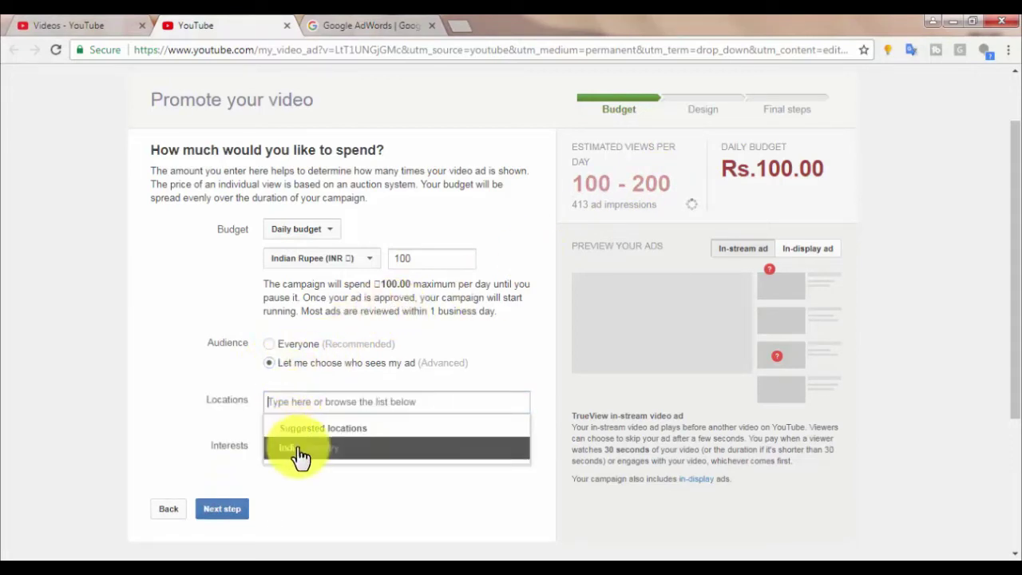
pyautogui.click(294, 454)
pyautogui.click(334, 493)
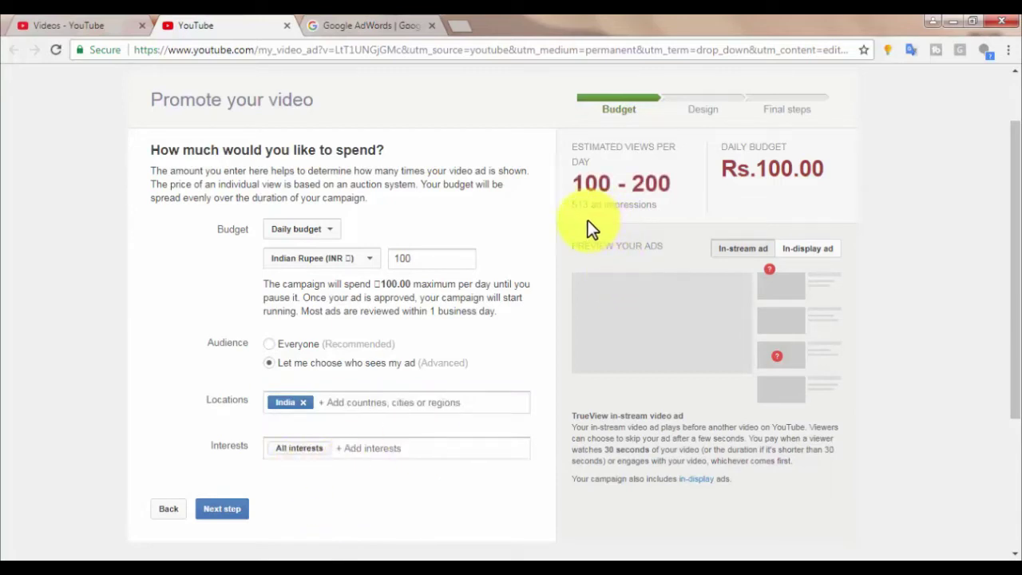
pyautogui.moveTo(572, 205); pyautogui.dragTo(652, 214)
pyautogui.click(682, 206)
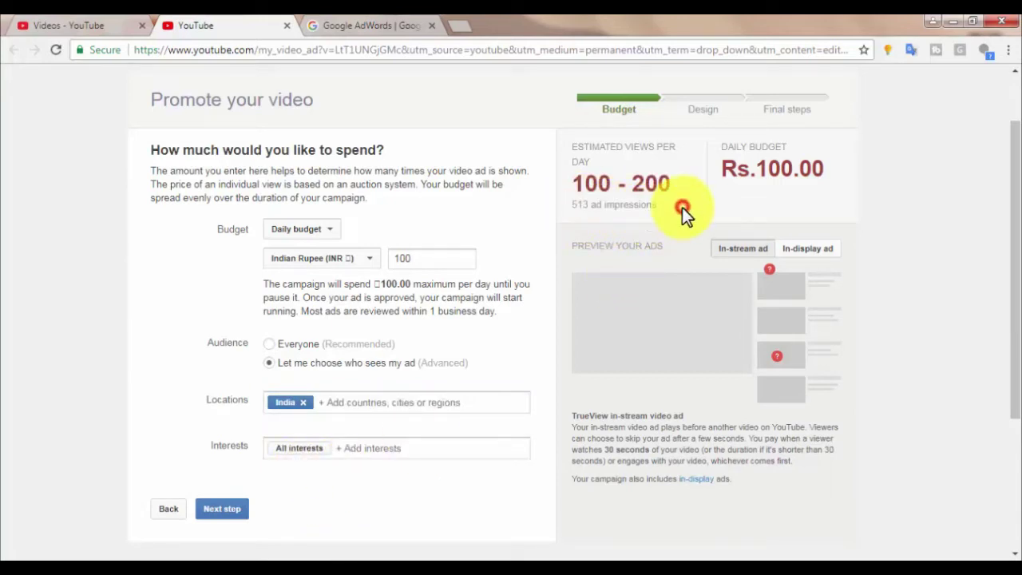
pyautogui.click(226, 515)
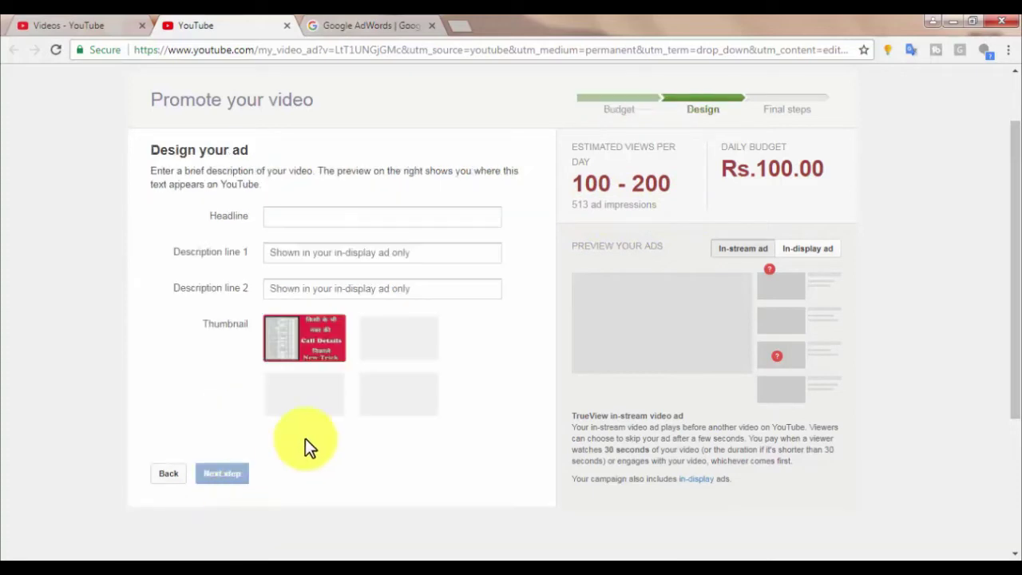
# Enter the ad headline "How to get call deatils" with description lines "call details" and "of any number"
pyautogui.click(331, 212)
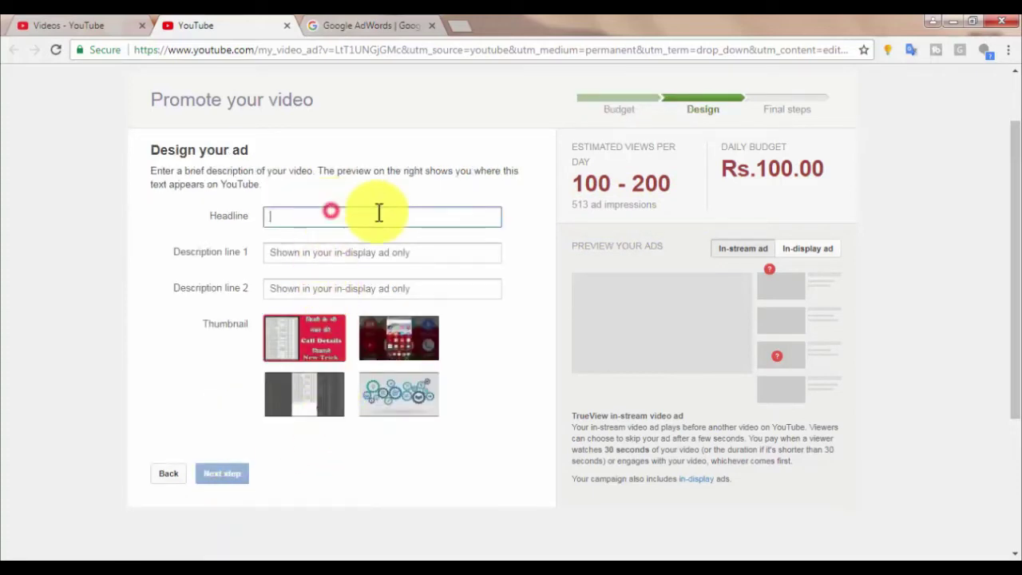
pyautogui.write('How to get call deatils')
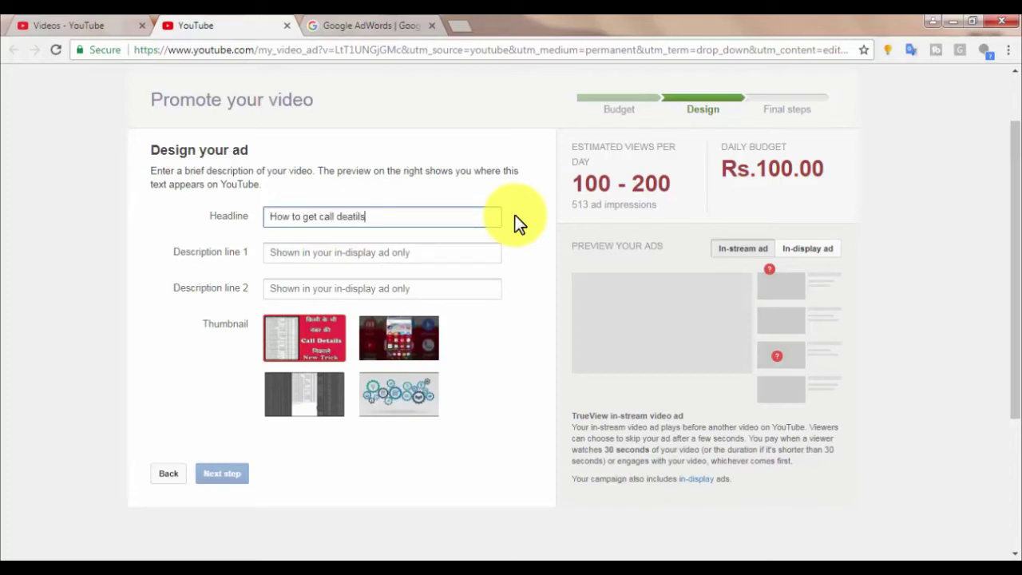
pyautogui.click(383, 253)
pyautogui.write('call details')
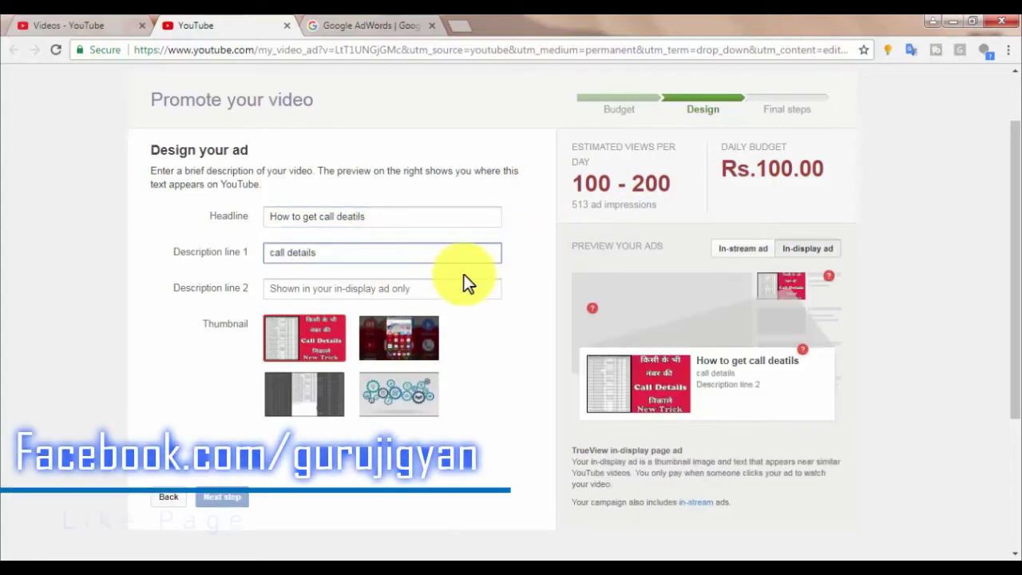
pyautogui.click(451, 286)
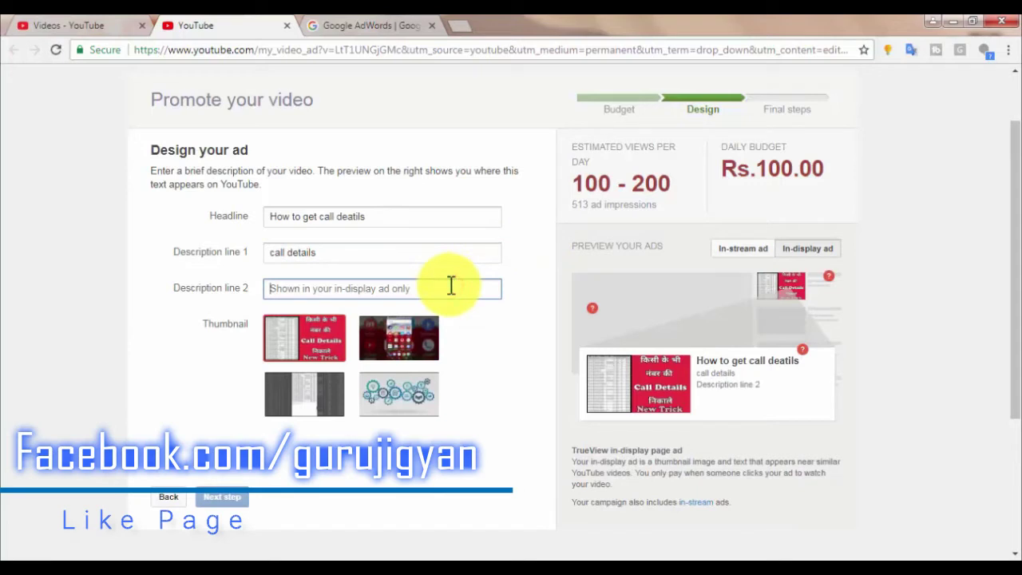
pyautogui.write('of any number')
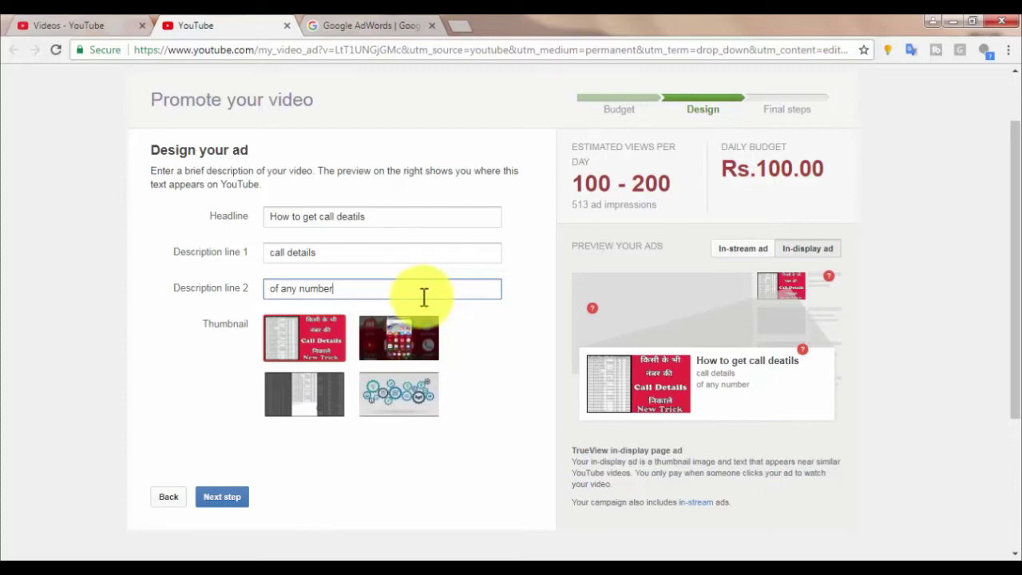
# Preview the in-stream and in-display ads, and continue through the AdWords sign-in to the campaign review
pyautogui.click(741, 250)
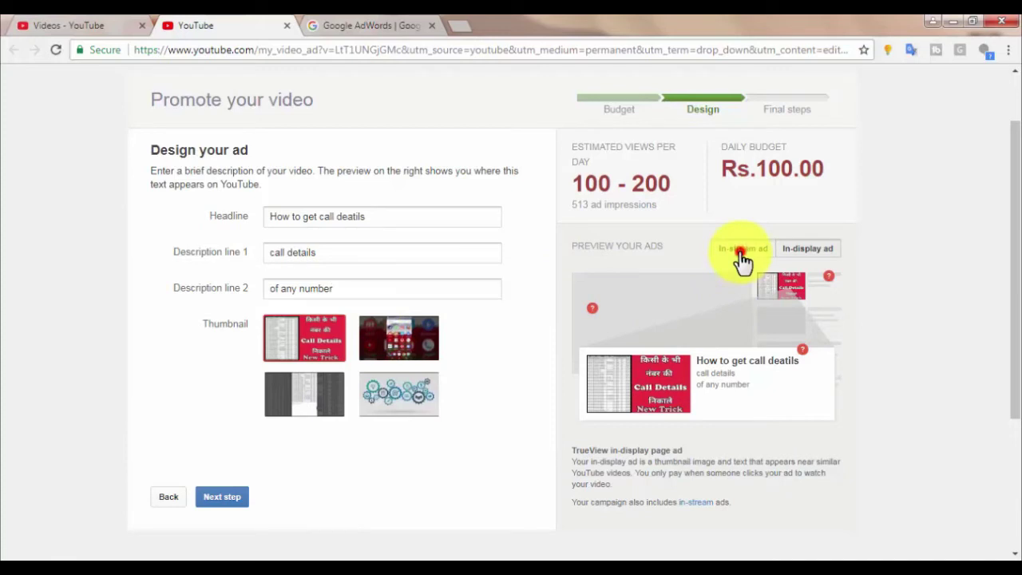
pyautogui.click(831, 250)
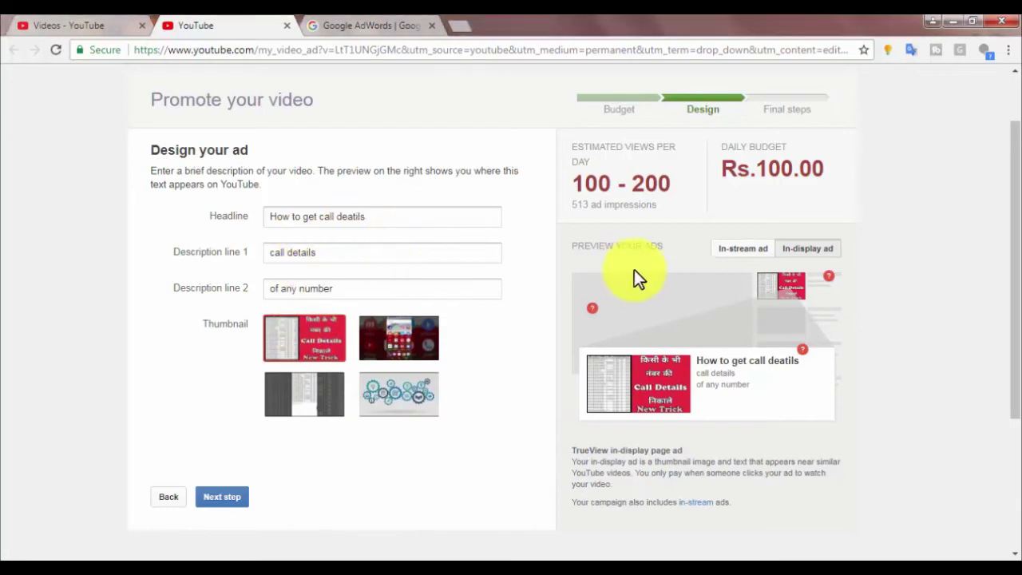
pyautogui.click(223, 498)
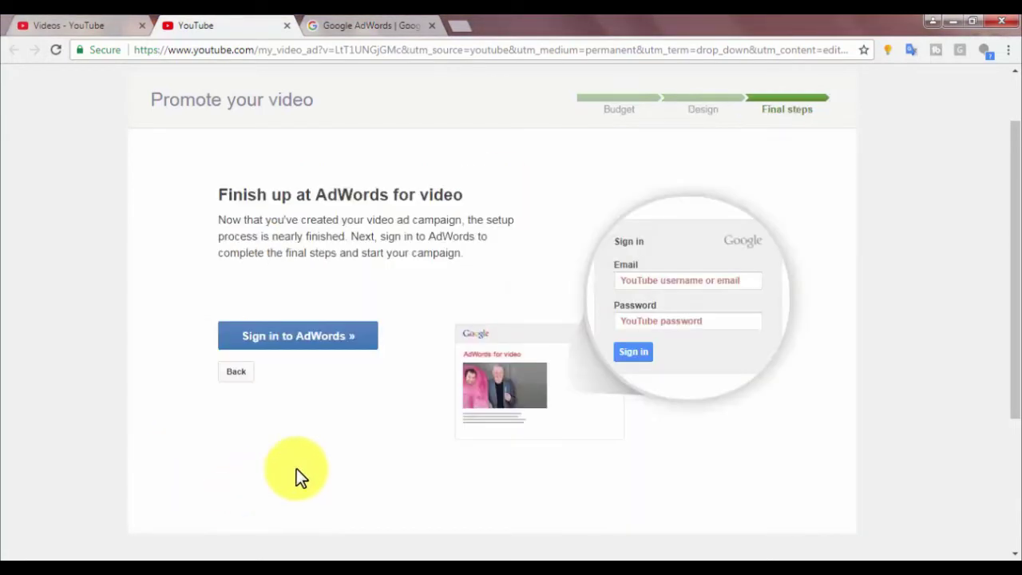
pyautogui.click(316, 349)
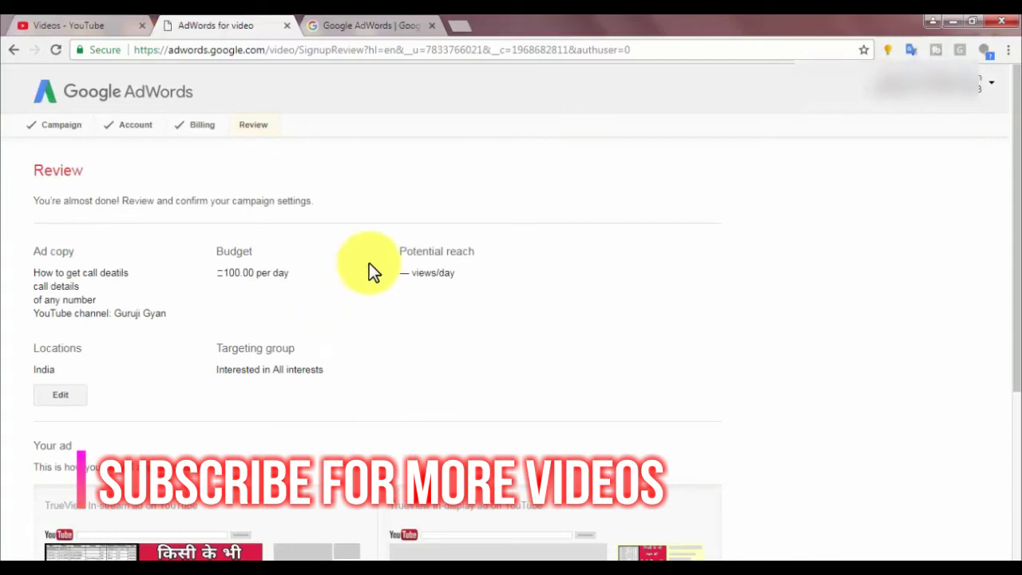
pyautogui.scroll(-1, 151, 282)
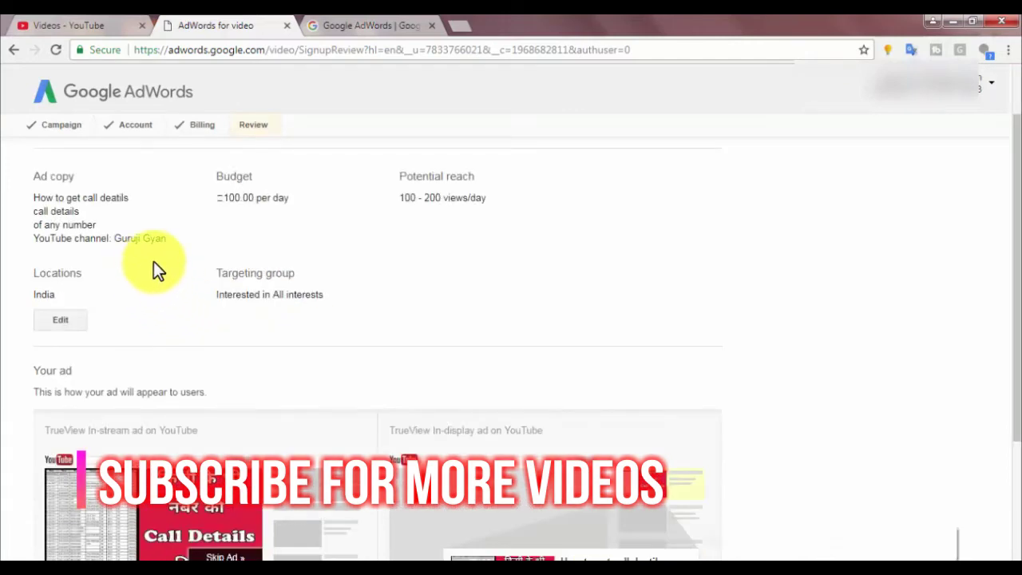
# Examine the ad copy, location, targeting group, daily budget and potential reach in the campaign review
pyautogui.scroll(1, 154, 261)
pyautogui.moveTo(41, 273); pyautogui.dragTo(178, 319)
pyautogui.click(195, 305)
pyautogui.moveTo(27, 365); pyautogui.dragTo(210, 373)
pyautogui.moveTo(317, 366); pyautogui.dragTo(276, 366)
pyautogui.click(349, 315)
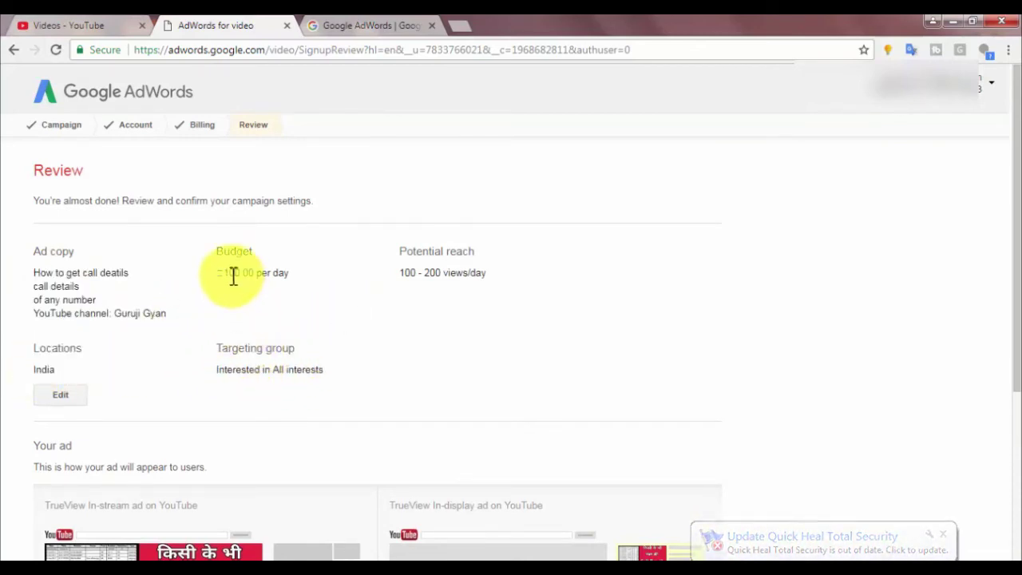
pyautogui.moveTo(217, 276); pyautogui.dragTo(291, 274)
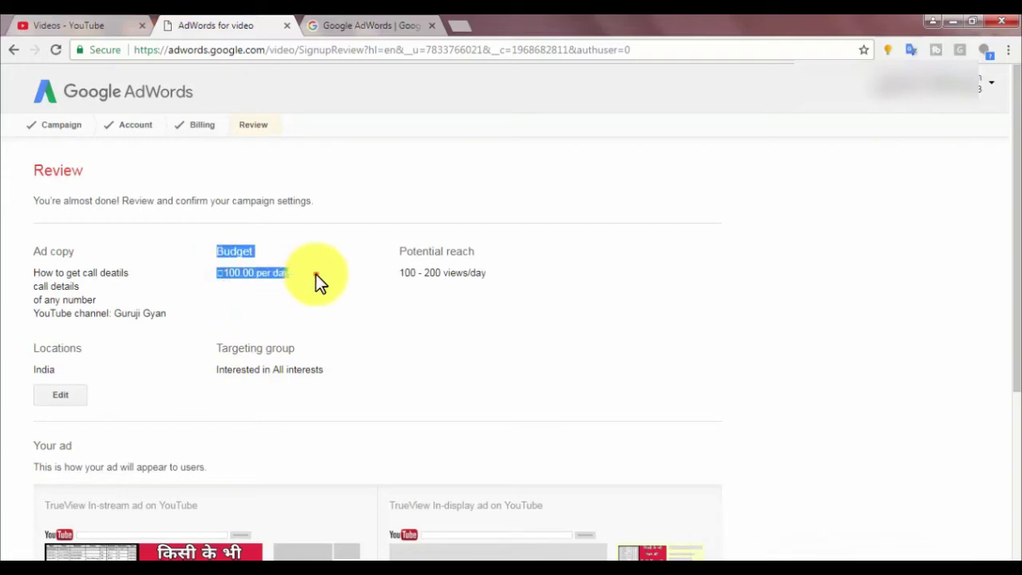
pyautogui.click(315, 274)
pyautogui.moveTo(399, 274); pyautogui.dragTo(492, 283)
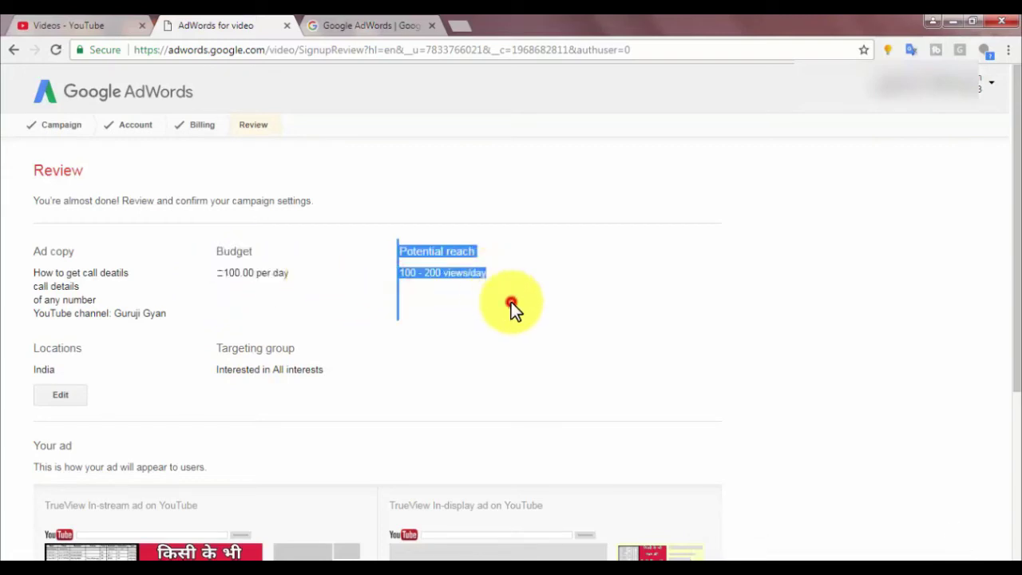
pyautogui.click(512, 302)
# Create and launch the campaign, and check the review status of its in-stream and in-display ads
pyautogui.scroll(-4, 476, 343)
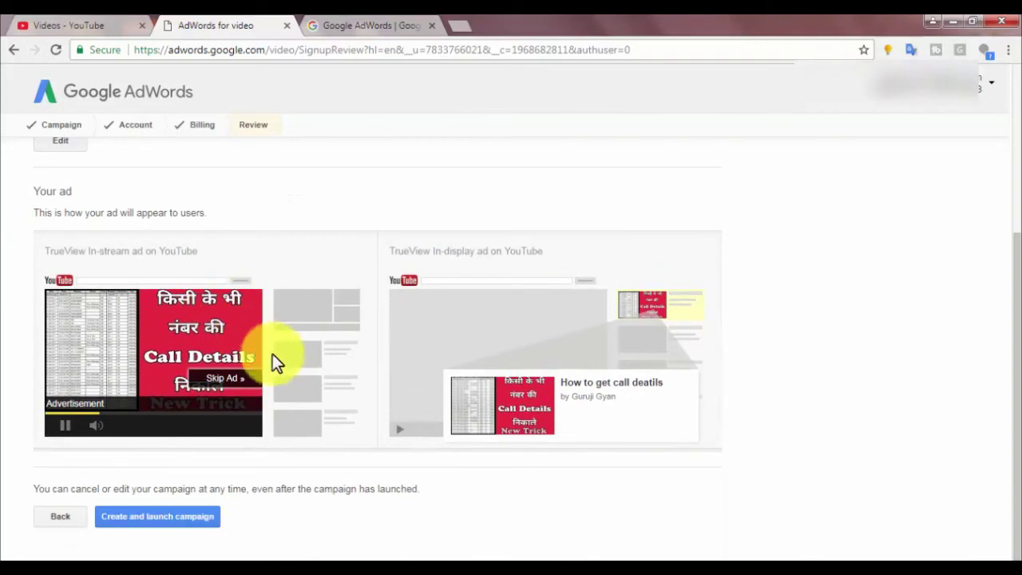
pyautogui.click(169, 517)
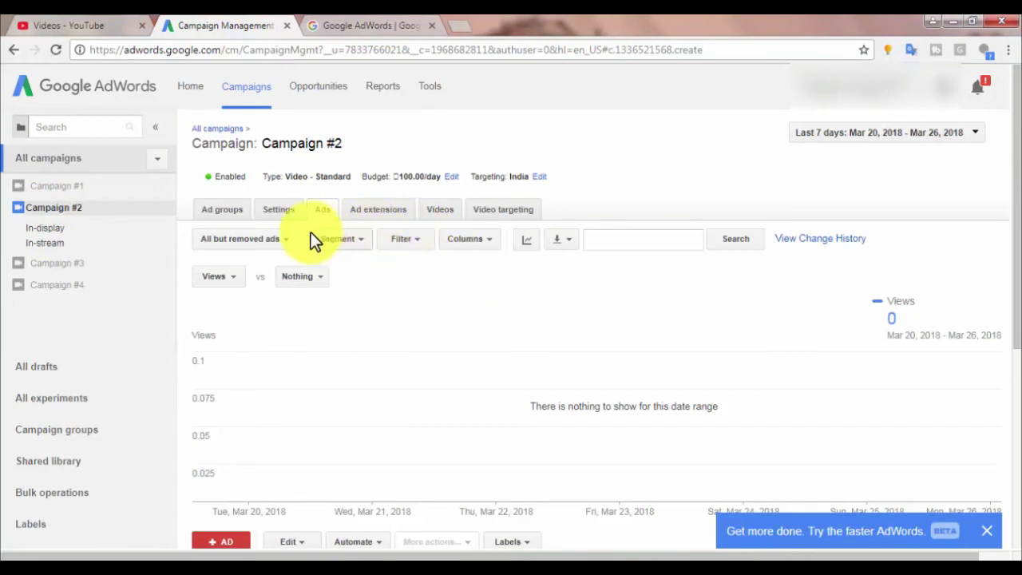
pyautogui.click(316, 208)
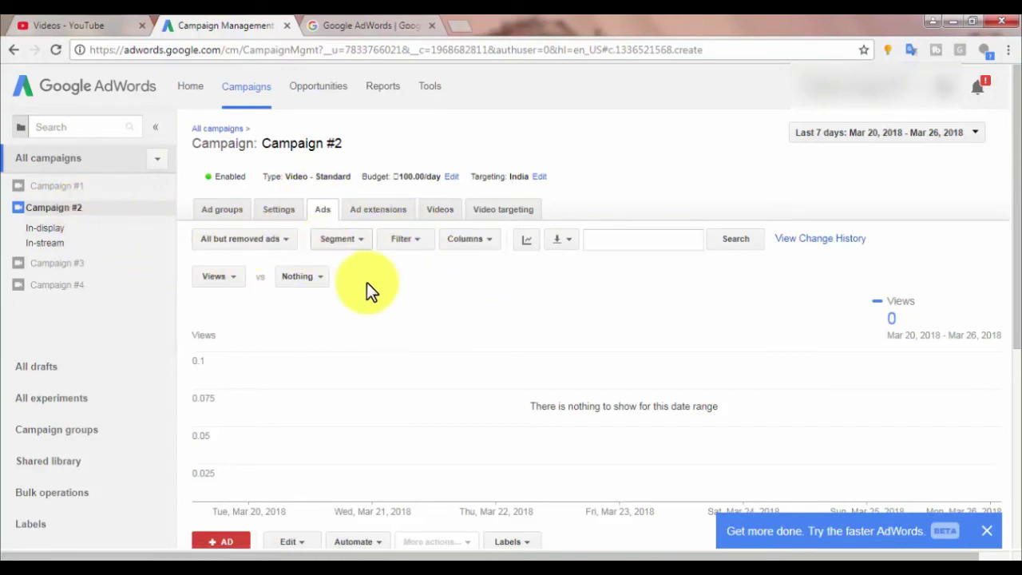
pyautogui.scroll(-3, 639, 383)
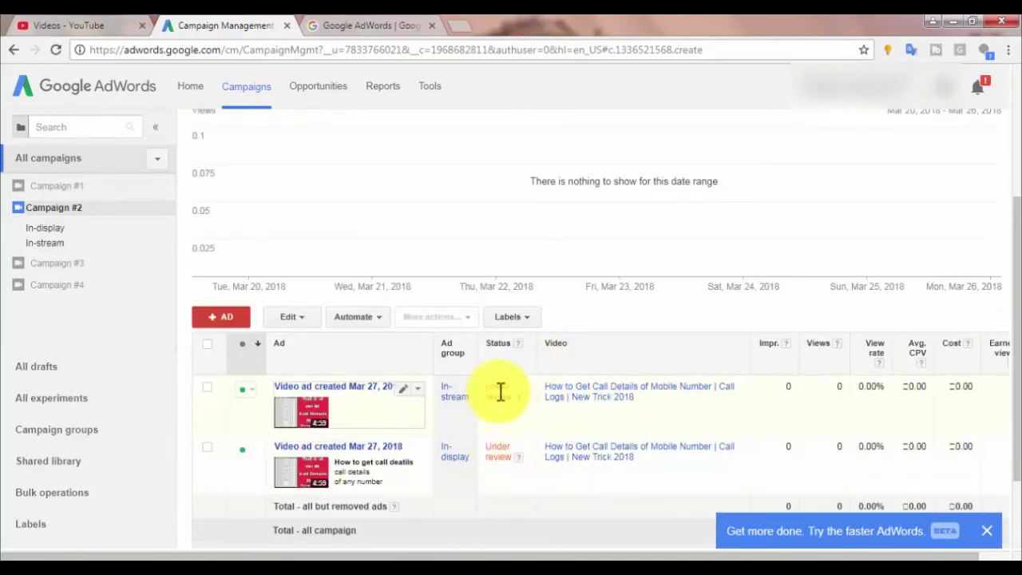
pyautogui.scroll(-1, 508, 415)
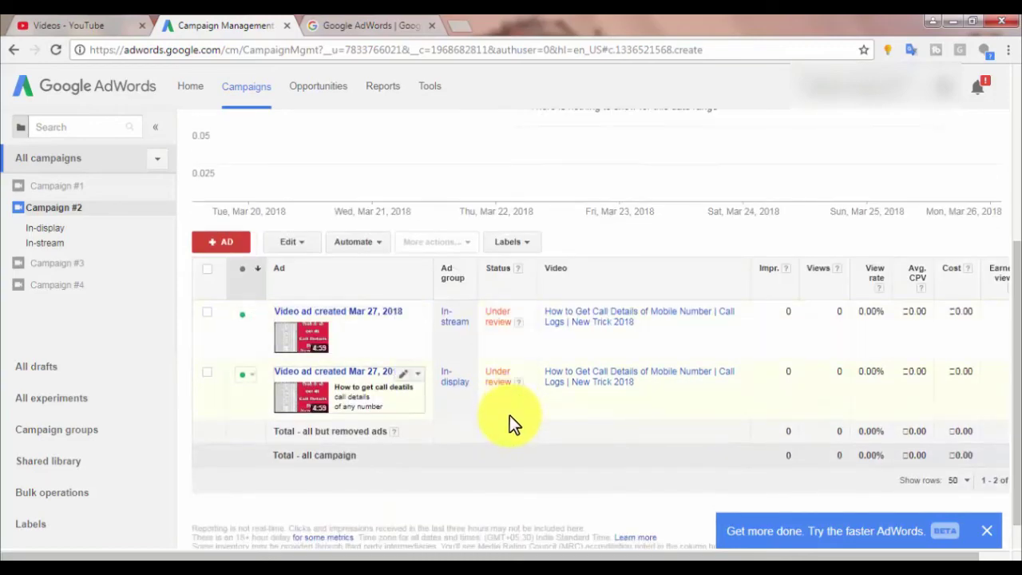
pyautogui.scroll(1, 507, 392)
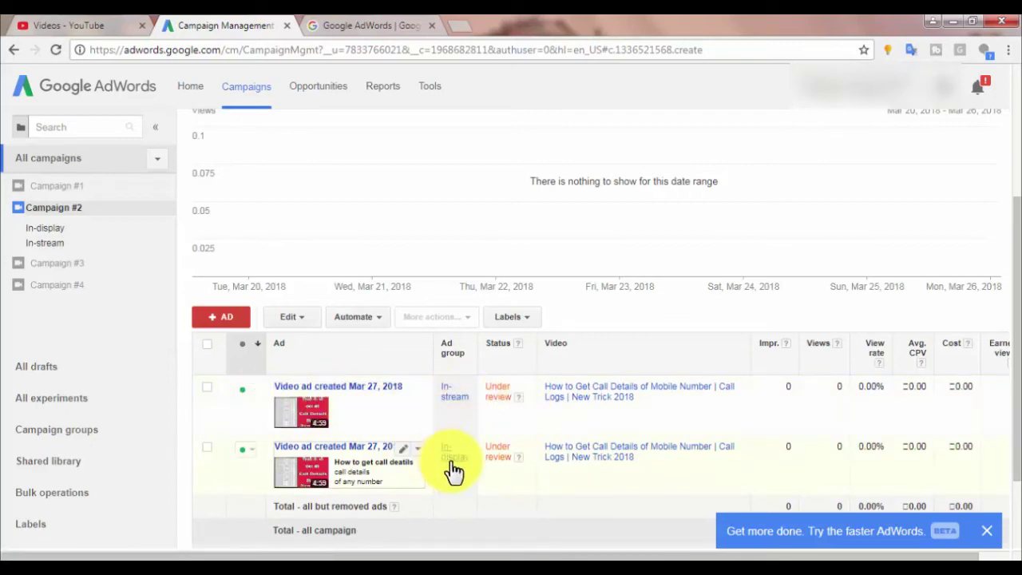
# Look through the edit actions for both selected ads and the enabled/paused choices of the in-display ad without changing anything
pyautogui.click(205, 448)
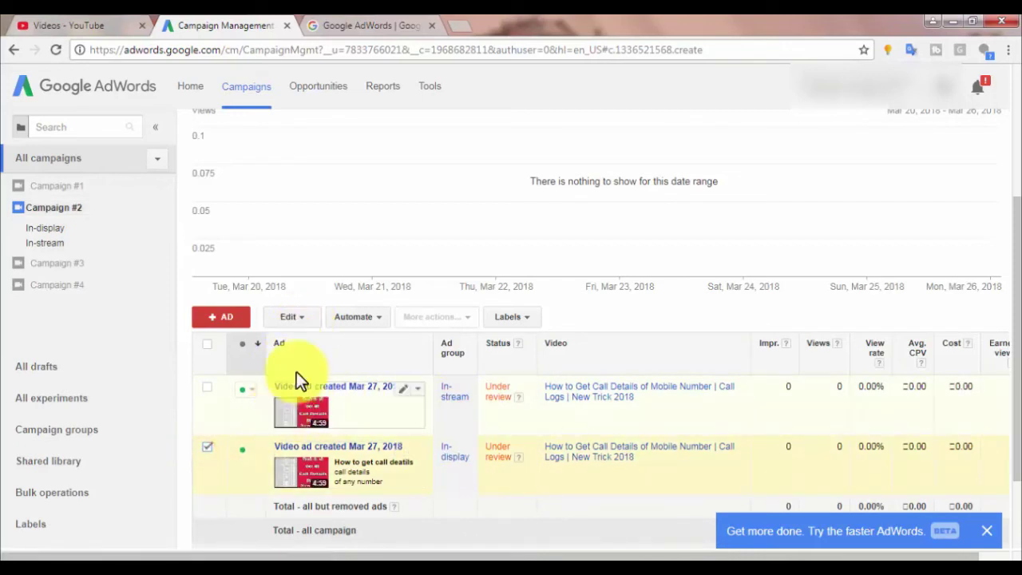
pyautogui.click(305, 321)
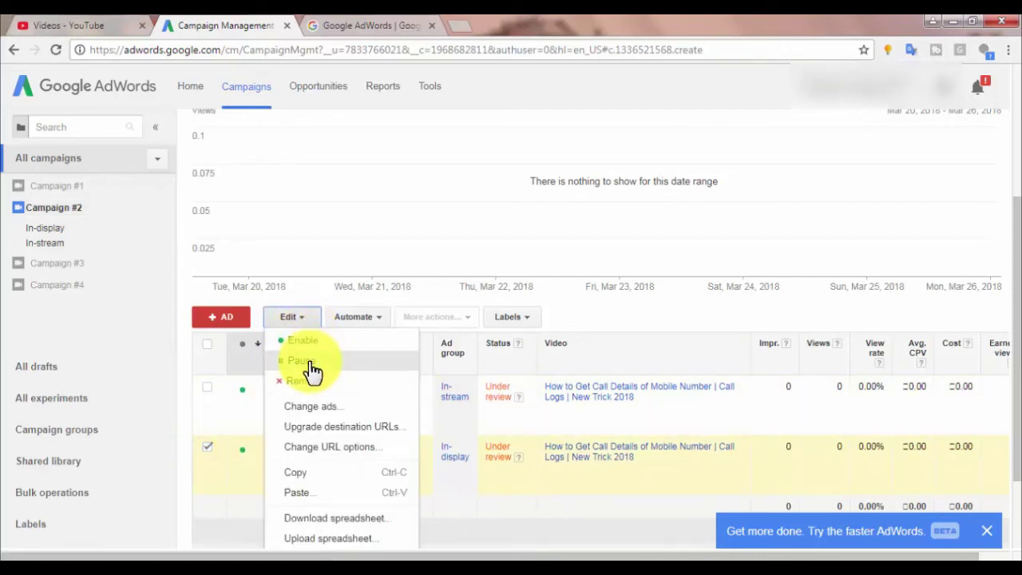
pyautogui.click(206, 389)
pyautogui.click(297, 318)
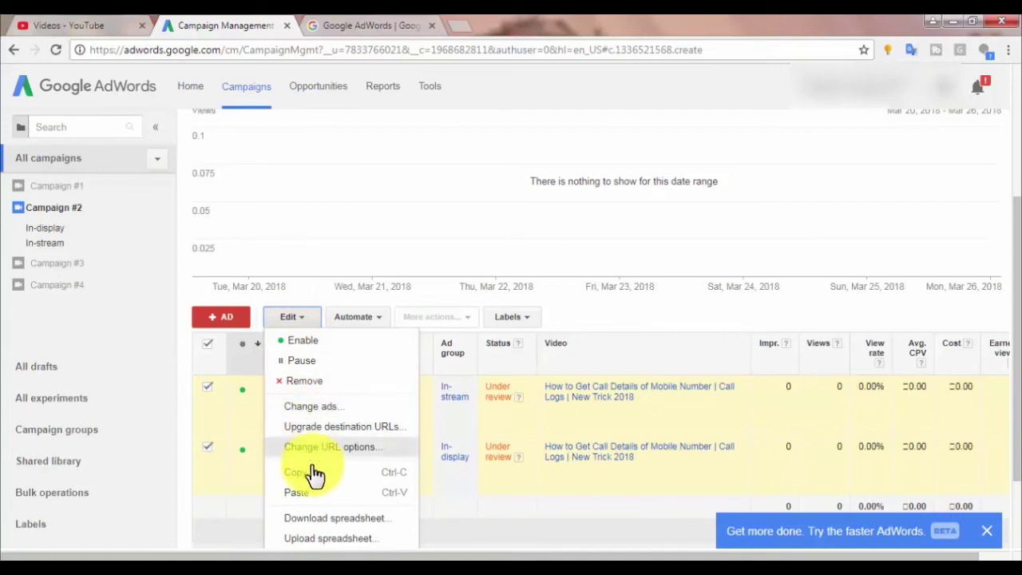
pyautogui.click(301, 315)
pyautogui.click(207, 343)
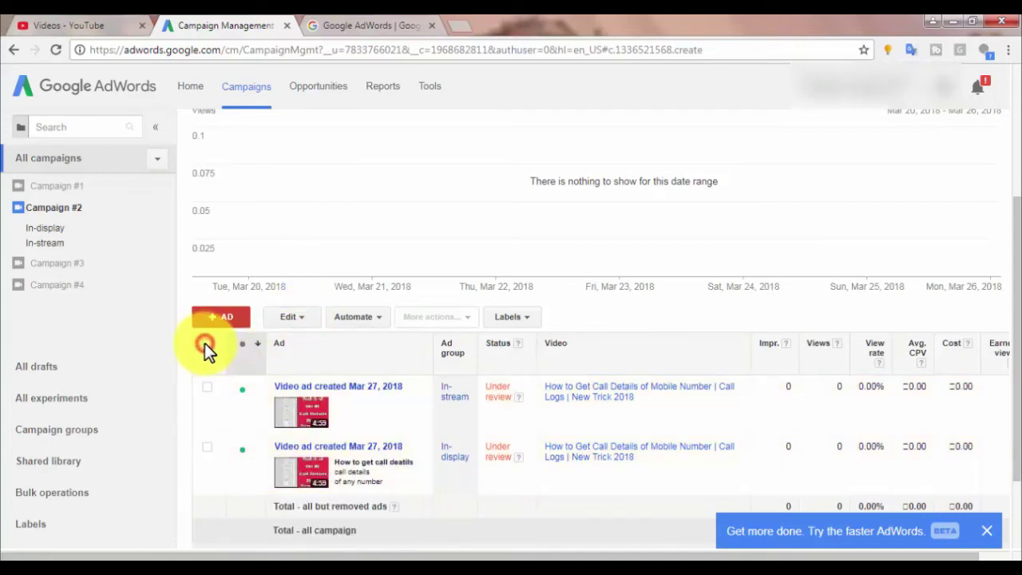
pyautogui.click(245, 452)
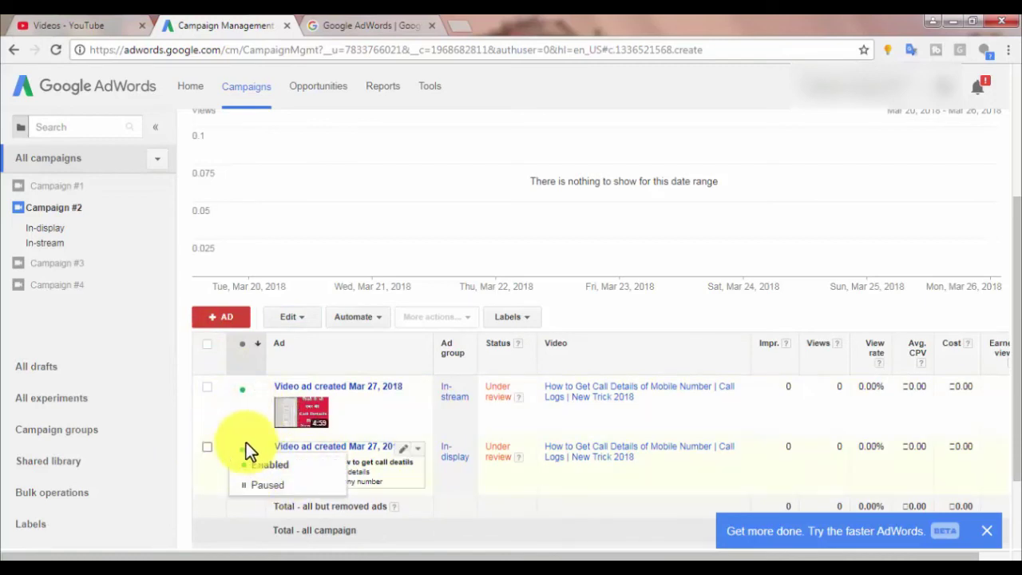
pyautogui.click(345, 237)
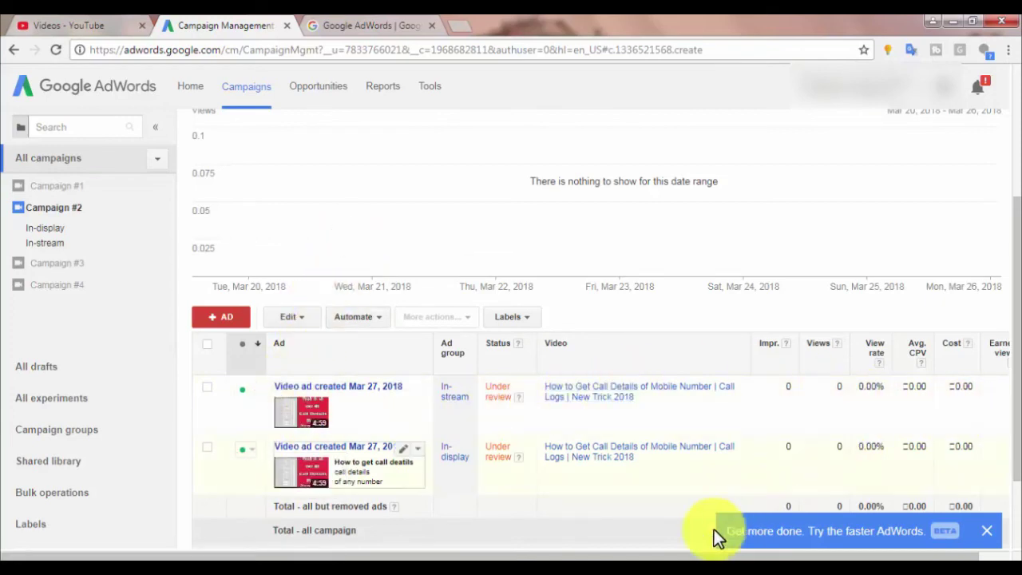
# Open the account's Billing & payments page
pyautogui.scroll(3, 576, 408)
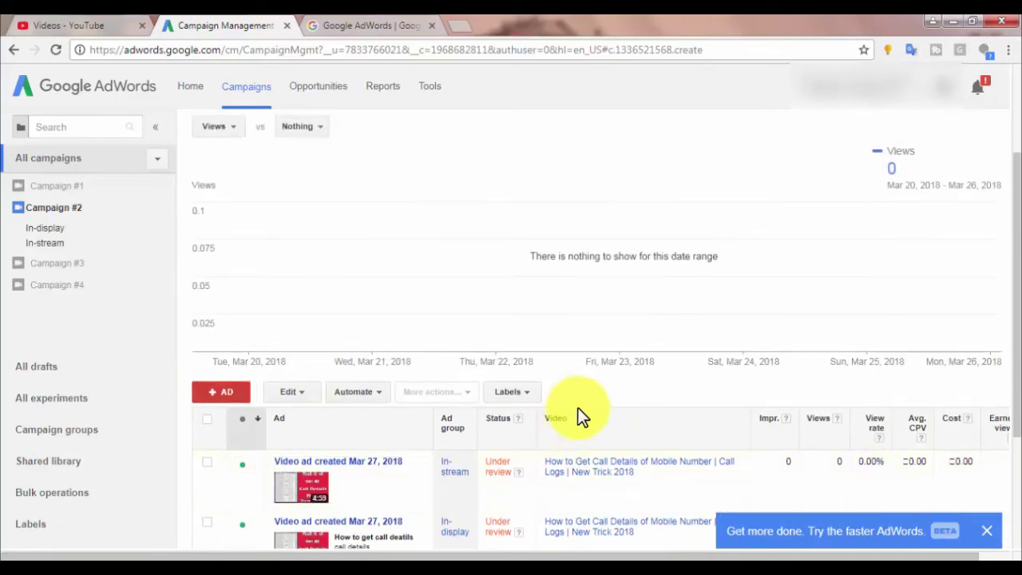
pyautogui.scroll(-5, 395, 326)
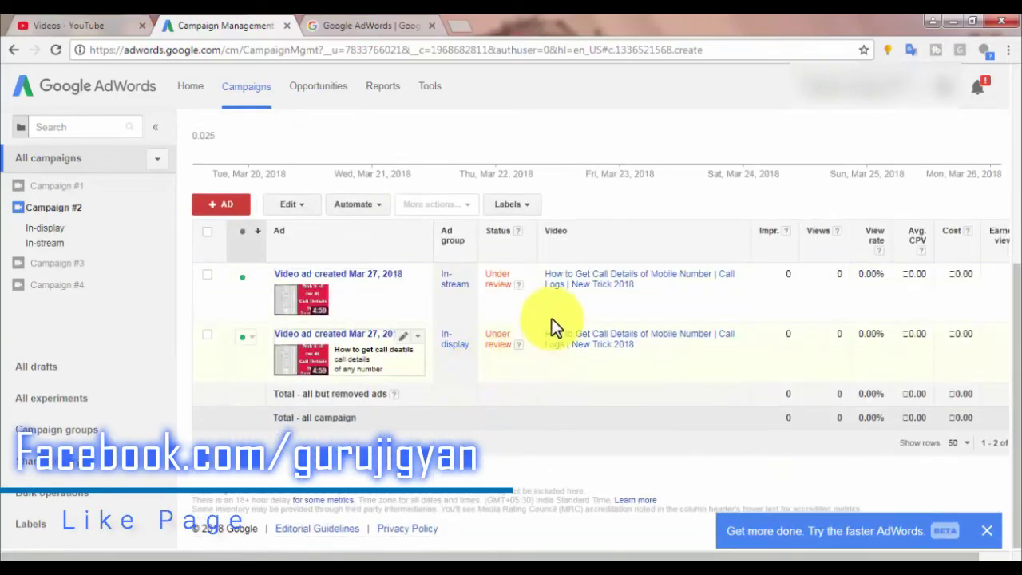
pyautogui.scroll(3, 553, 315)
pyautogui.scroll(2, 553, 316)
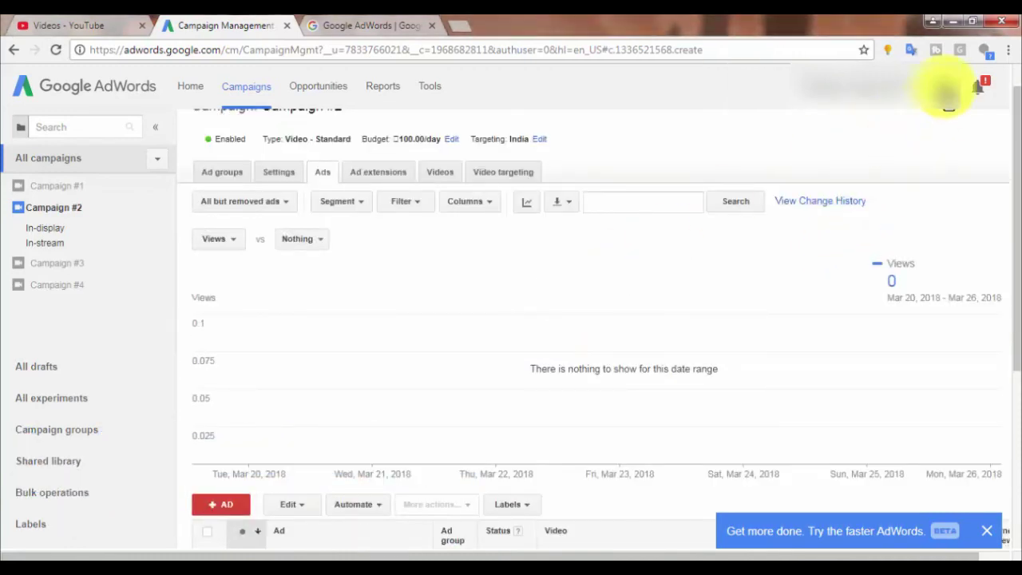
pyautogui.click(947, 92)
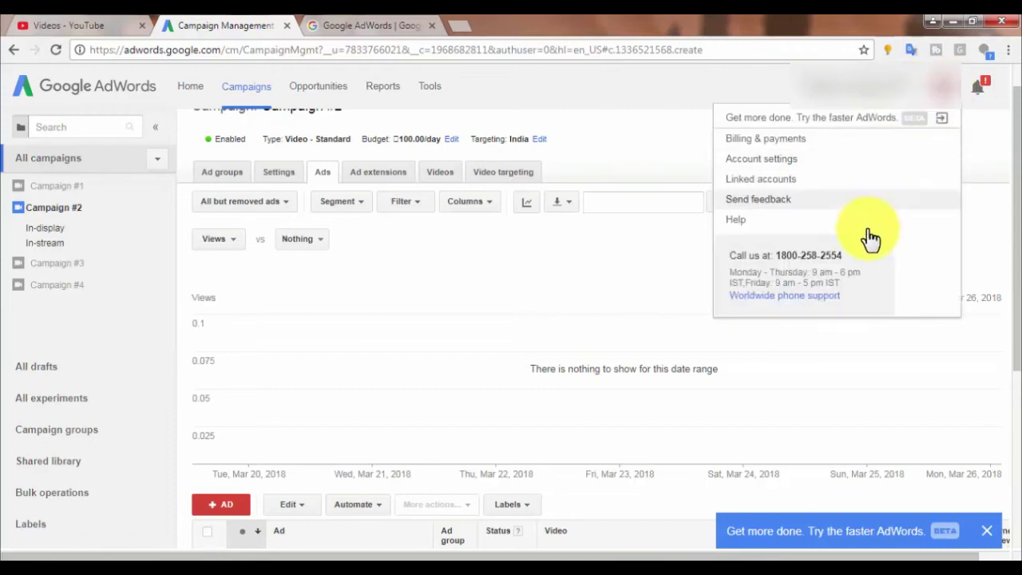
pyautogui.click(887, 141)
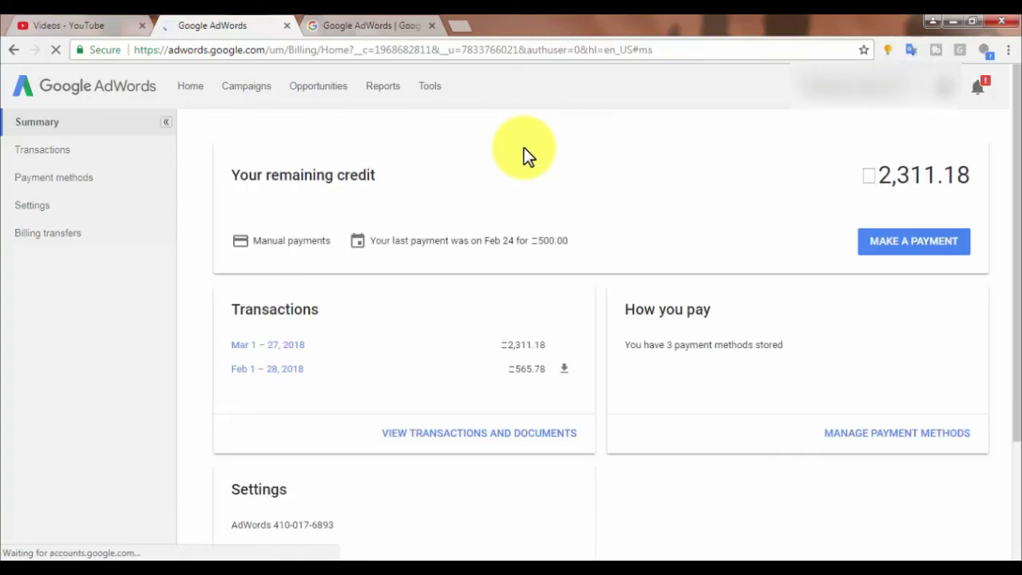
# Examine the remaining credit, transactions and payment options in the billing summary
pyautogui.moveTo(229, 180)
pyautogui.mouseDown()
pyautogui.moveTo(375, 175)
pyautogui.moveTo(233, 180)
pyautogui.mouseUp()
pyautogui.click(223, 187)
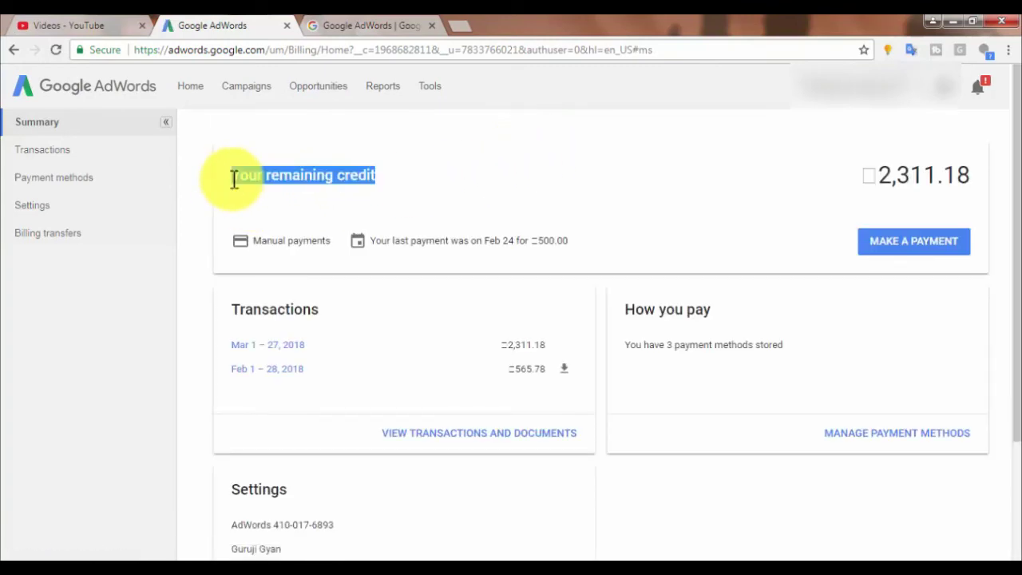
pyautogui.click(472, 177)
pyautogui.moveTo(860, 178); pyautogui.dragTo(971, 170)
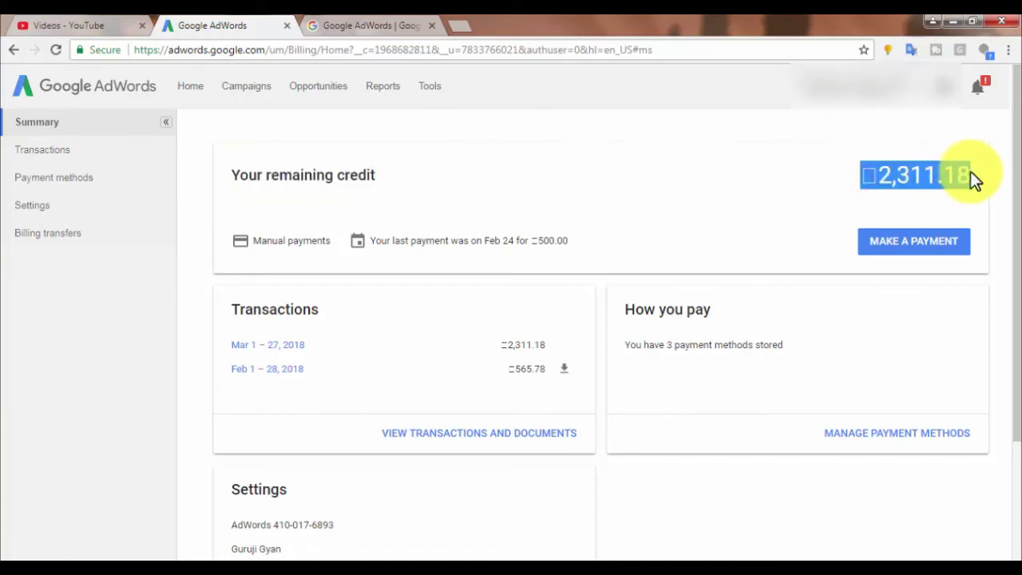
pyautogui.click(783, 181)
pyautogui.scroll(-2, 714, 235)
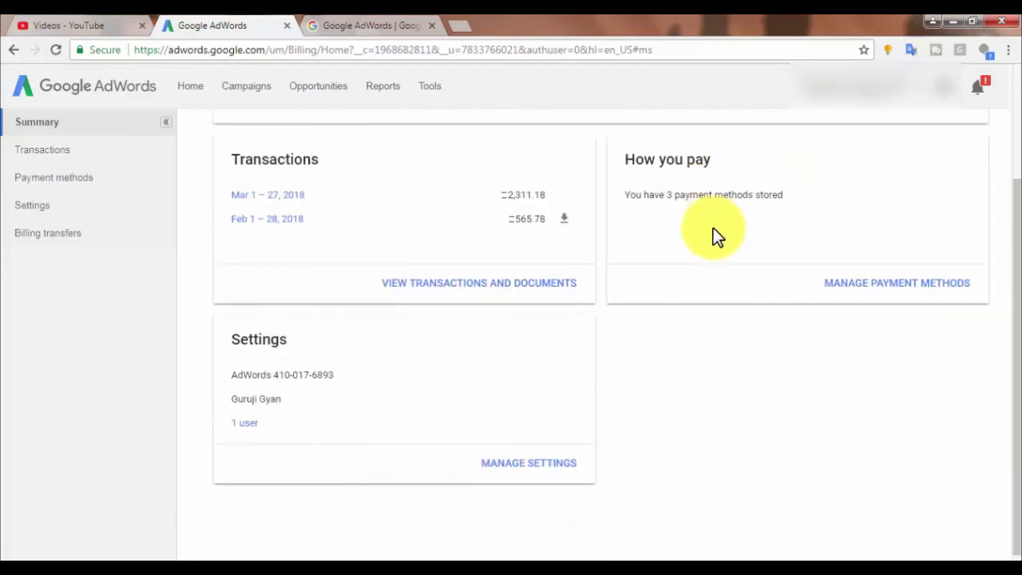
pyautogui.scroll(2, 732, 249)
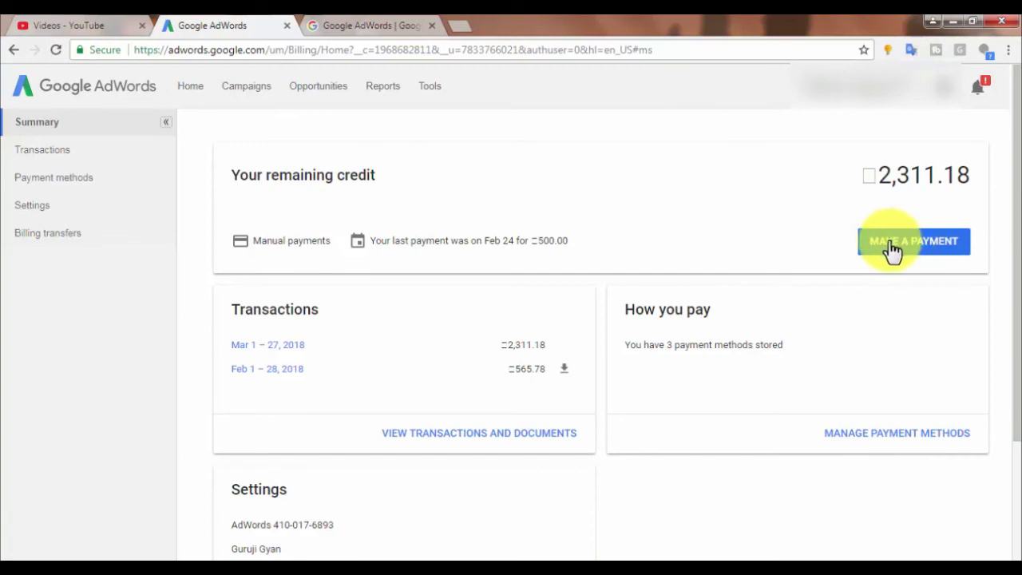
pyautogui.moveTo(858, 176); pyautogui.dragTo(971, 178)
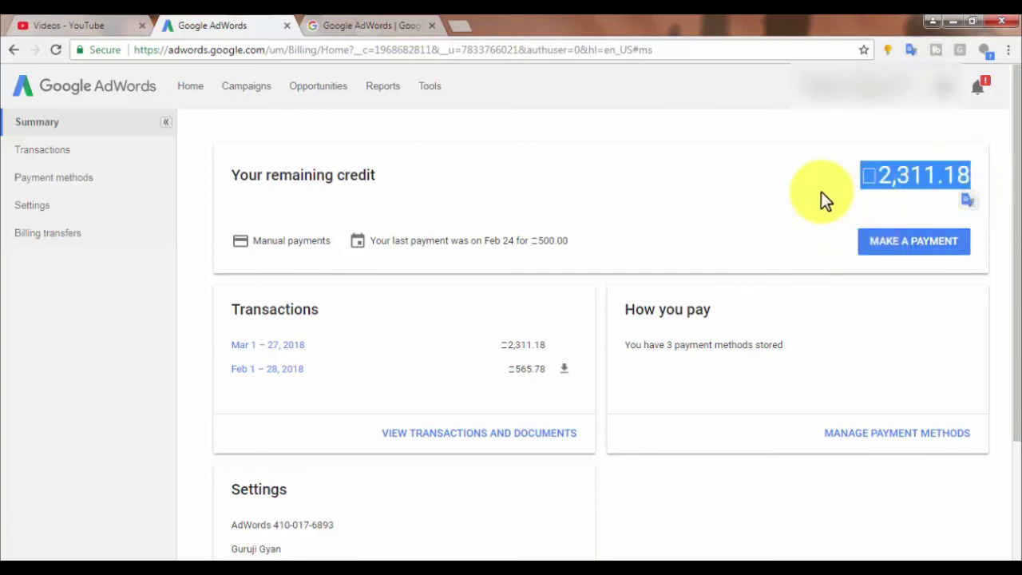
pyautogui.click(823, 195)
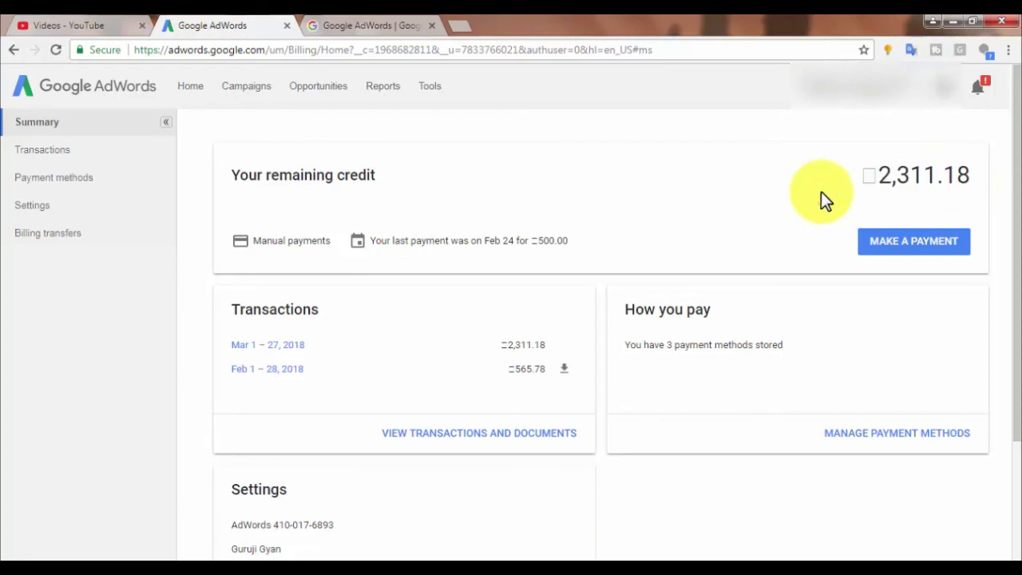
pyautogui.click(857, 173)
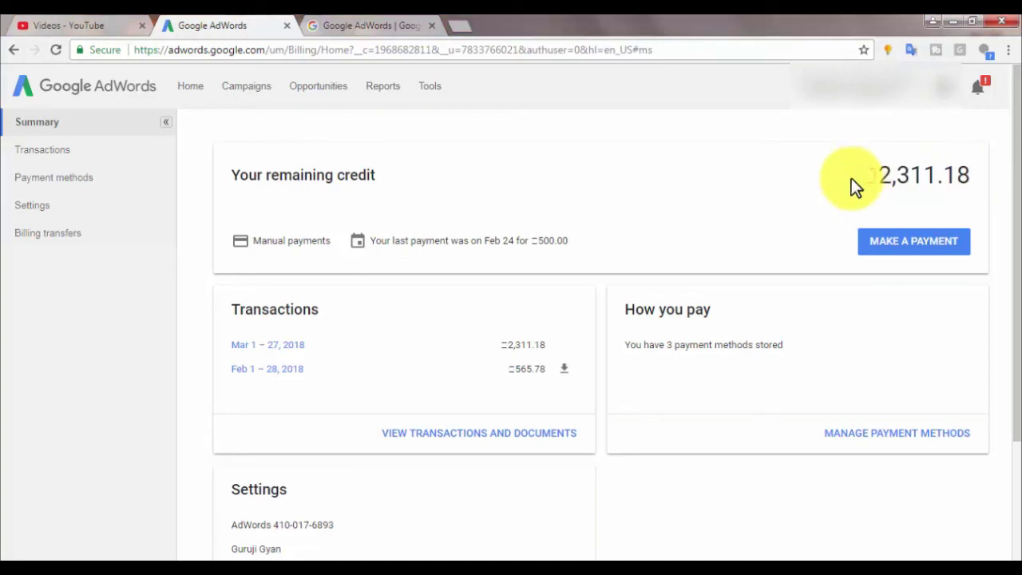
pyautogui.moveTo(852, 182); pyautogui.dragTo(971, 177)
pyautogui.click(769, 178)
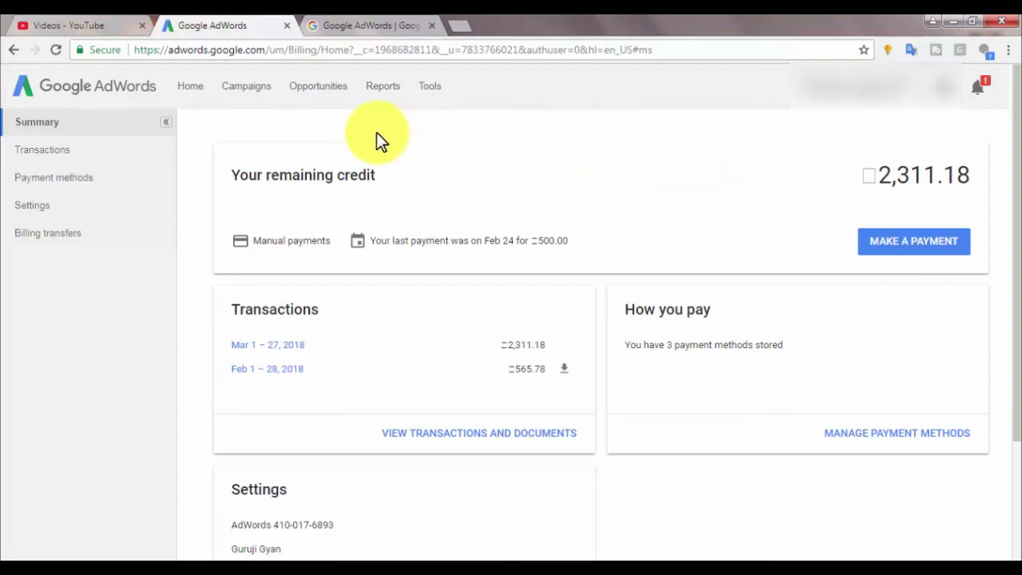
# Go to the account home overview and examine the performance chart and the campaigns list
pyautogui.click(188, 88)
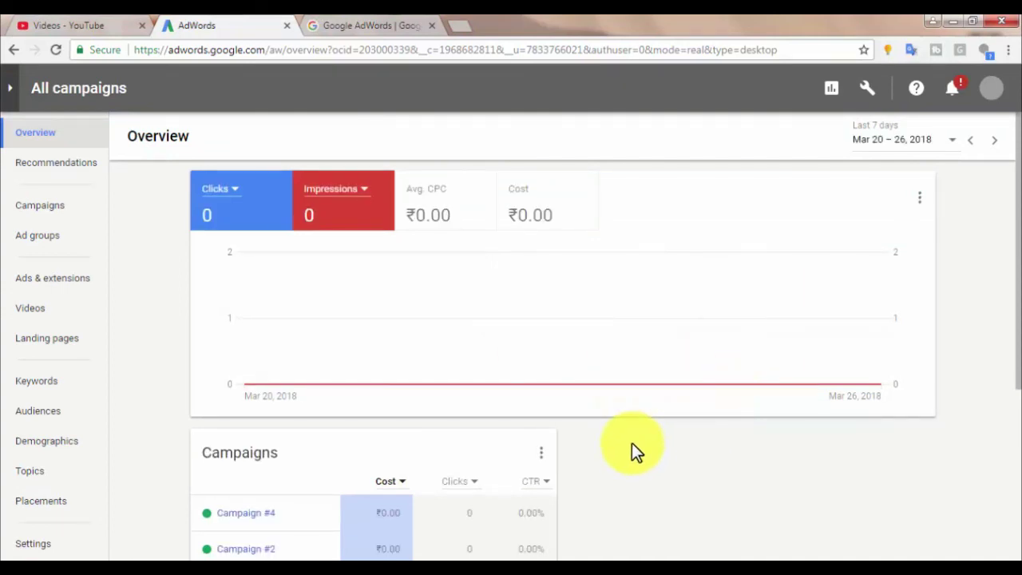
pyautogui.scroll(-3, 632, 444)
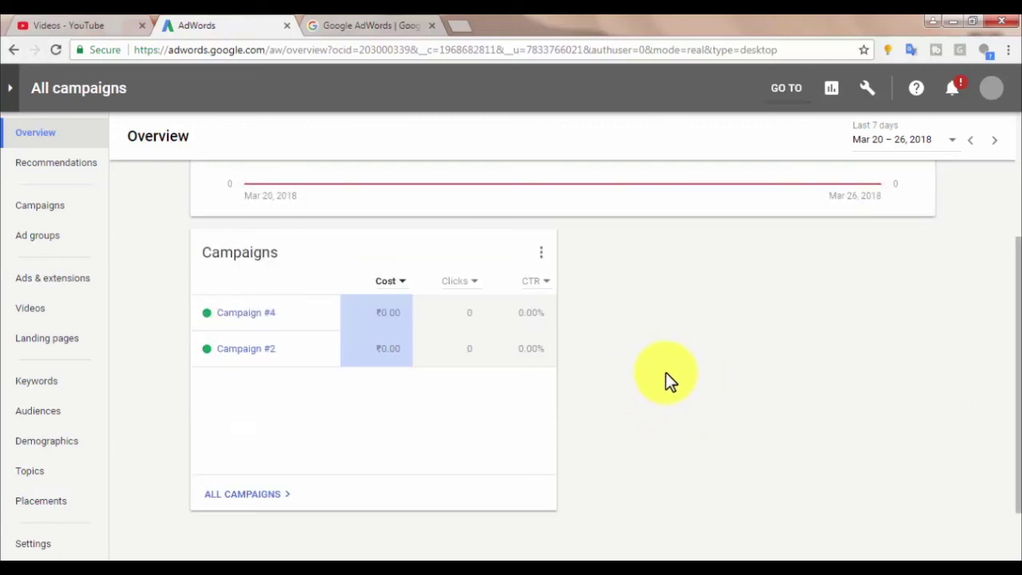
pyautogui.scroll(-1, 668, 373)
pyautogui.scroll(1, 668, 373)
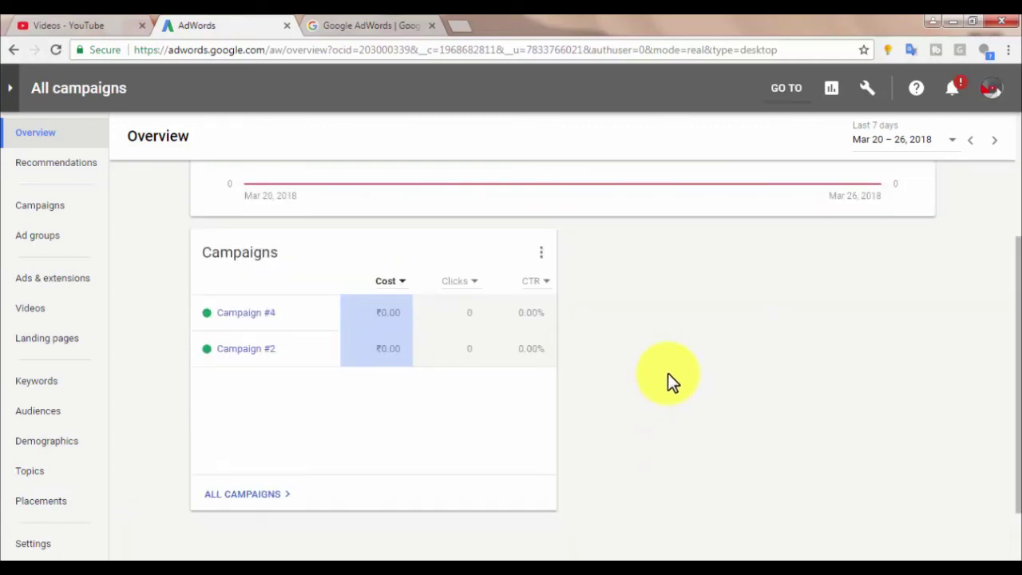
pyautogui.scroll(3, 702, 314)
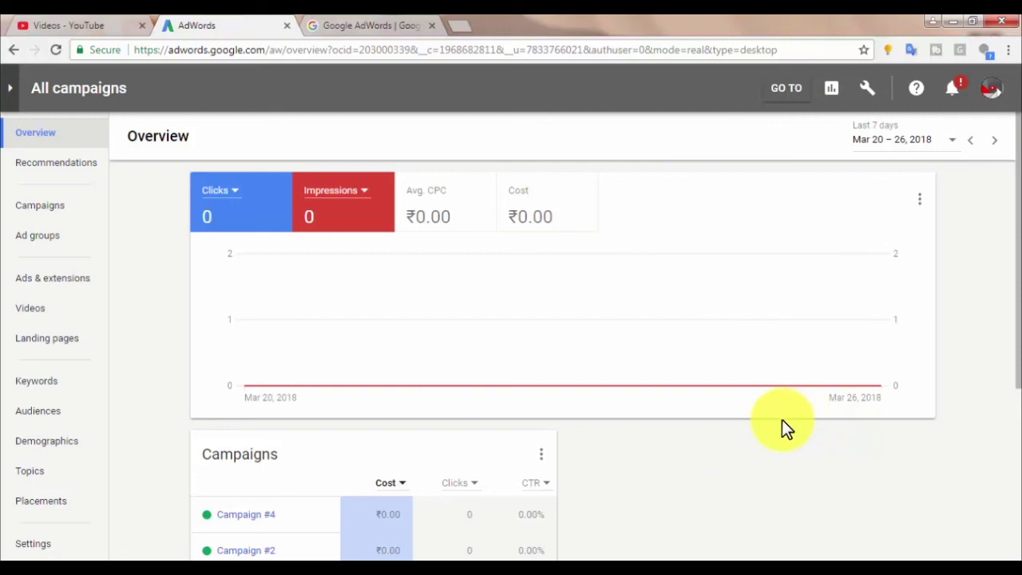
pyautogui.moveTo(775, 415)
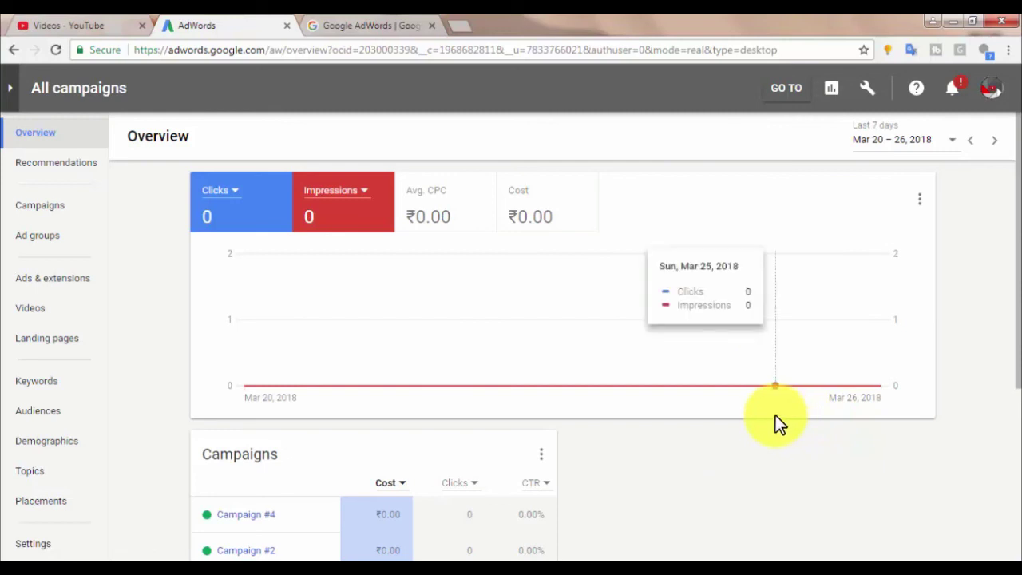